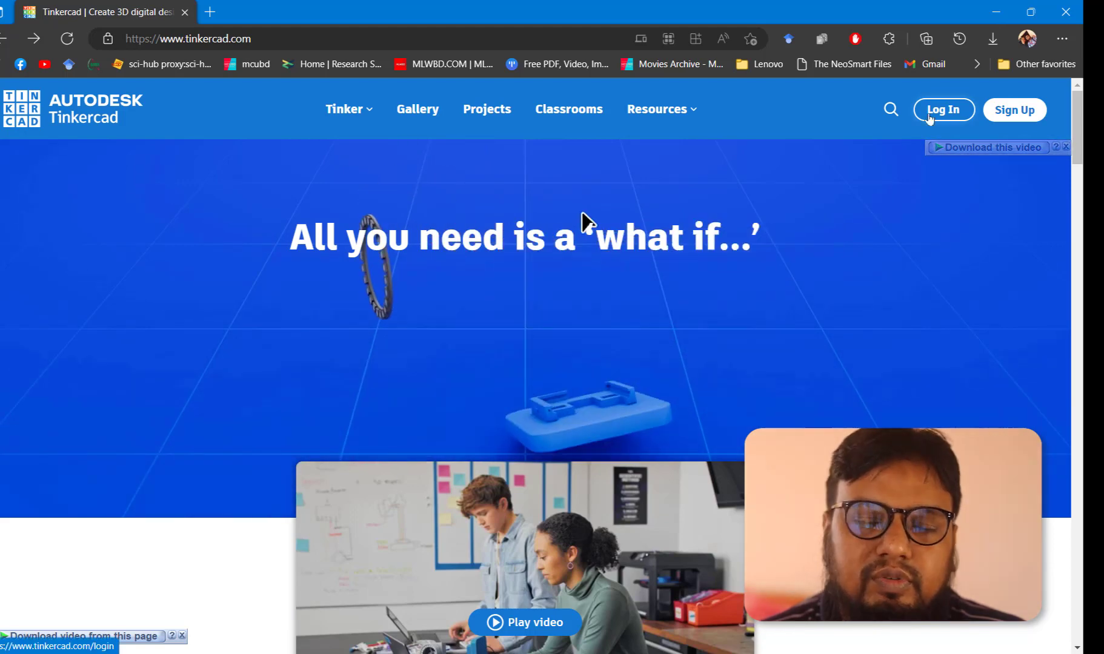
# Start signing up for a Tinkercad educator account and continue past the moderation notice
pyautogui.click(1013, 113)
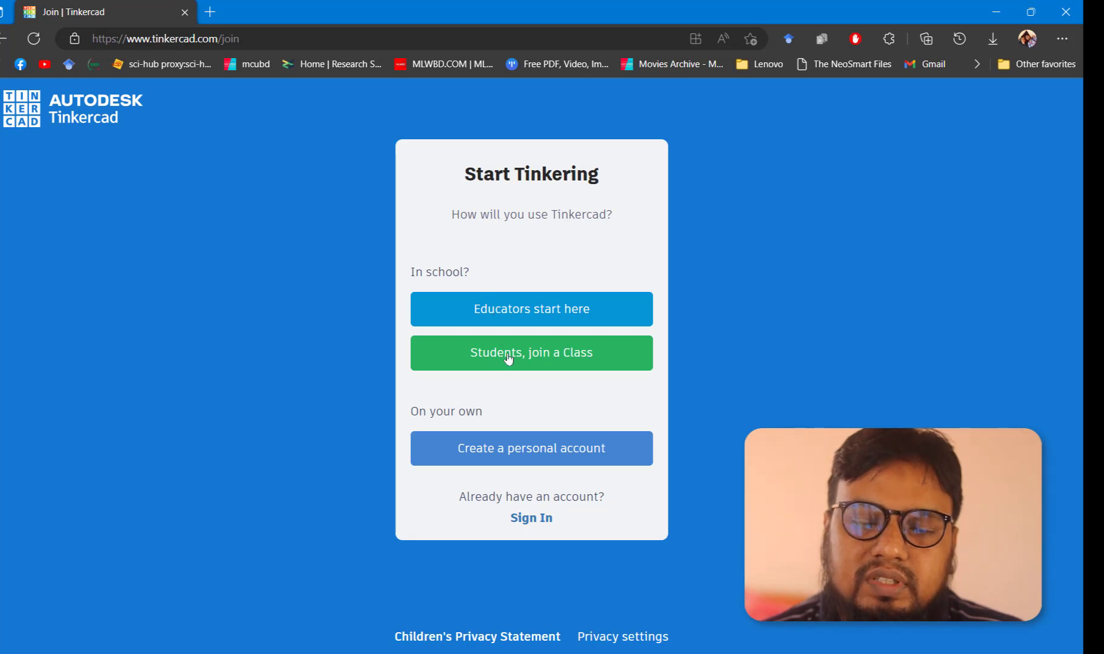
pyautogui.click(501, 310)
pyautogui.scroll(-2, 500, 313)
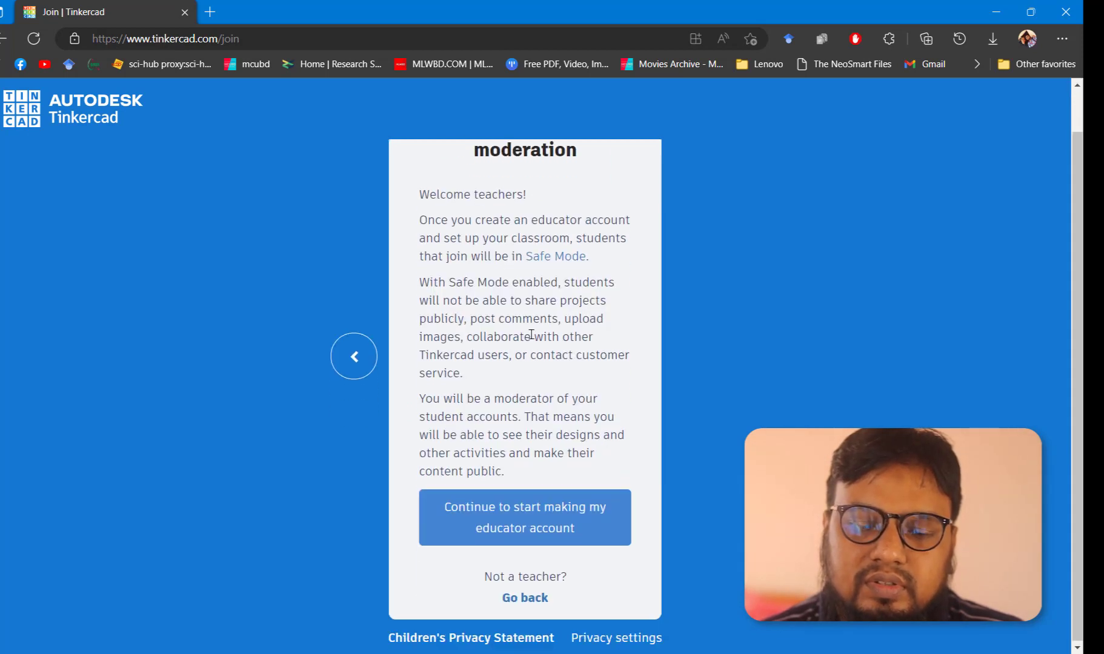
pyautogui.click(533, 516)
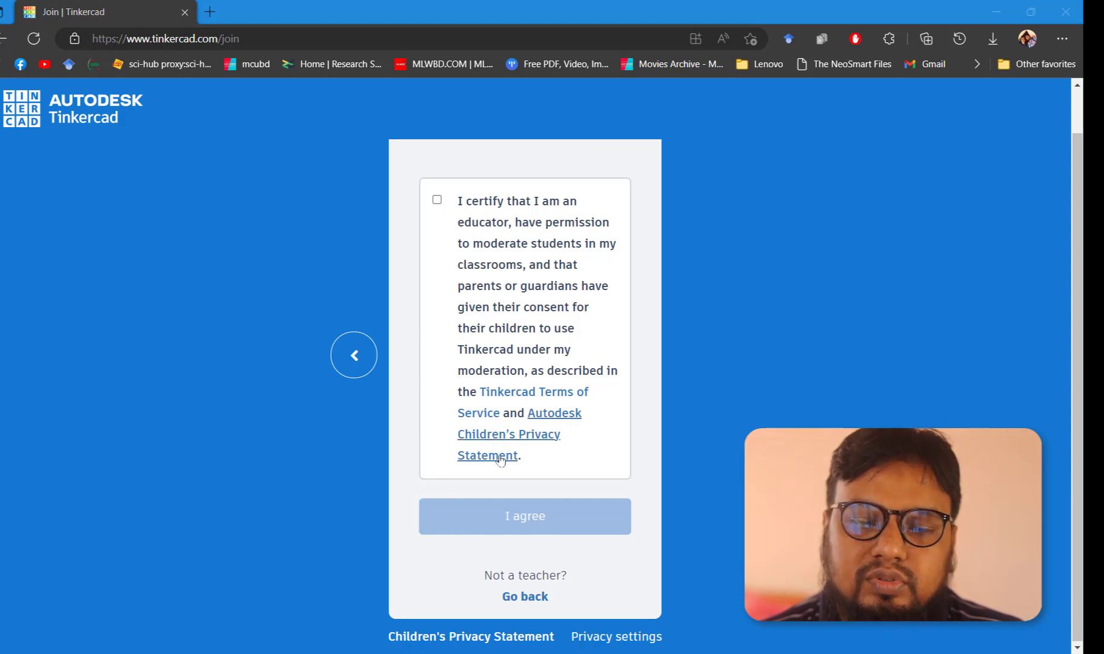
# Certify the educator moderation statement and agree to it
pyautogui.click(437, 201)
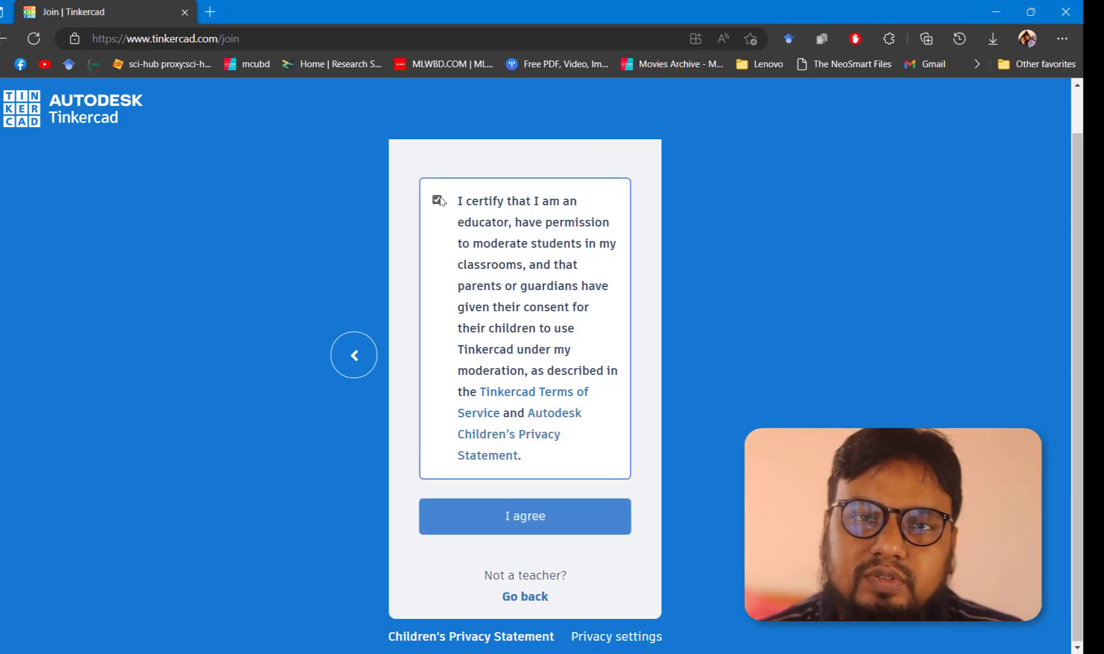
pyautogui.click(541, 527)
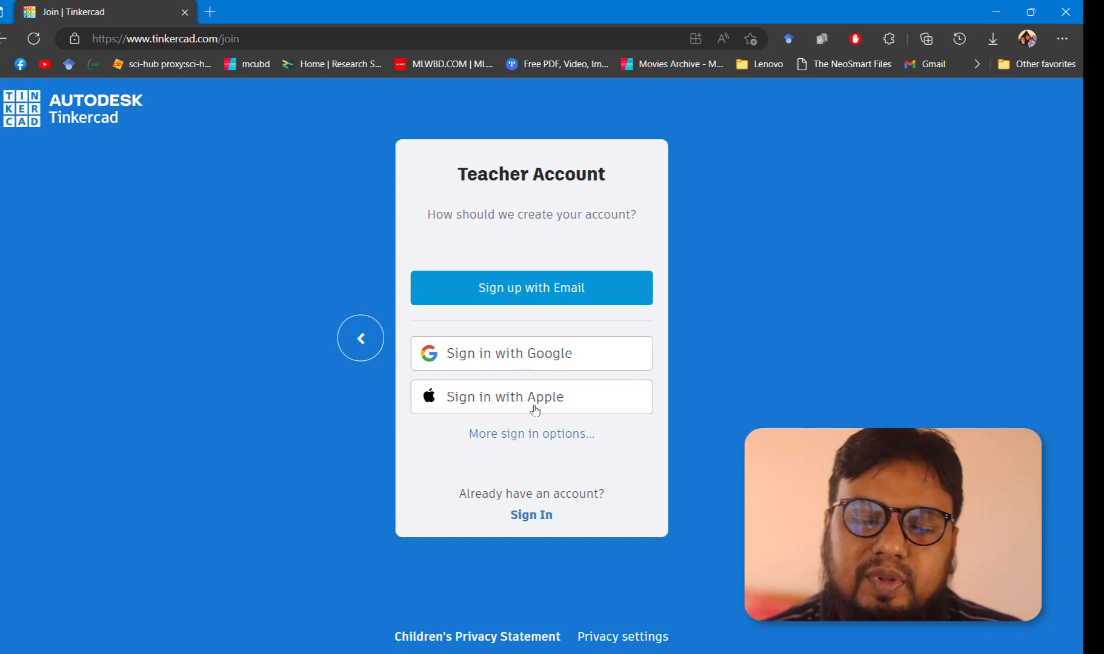
# Create the teacher account by signing in with a Google account
pyautogui.click(510, 358)
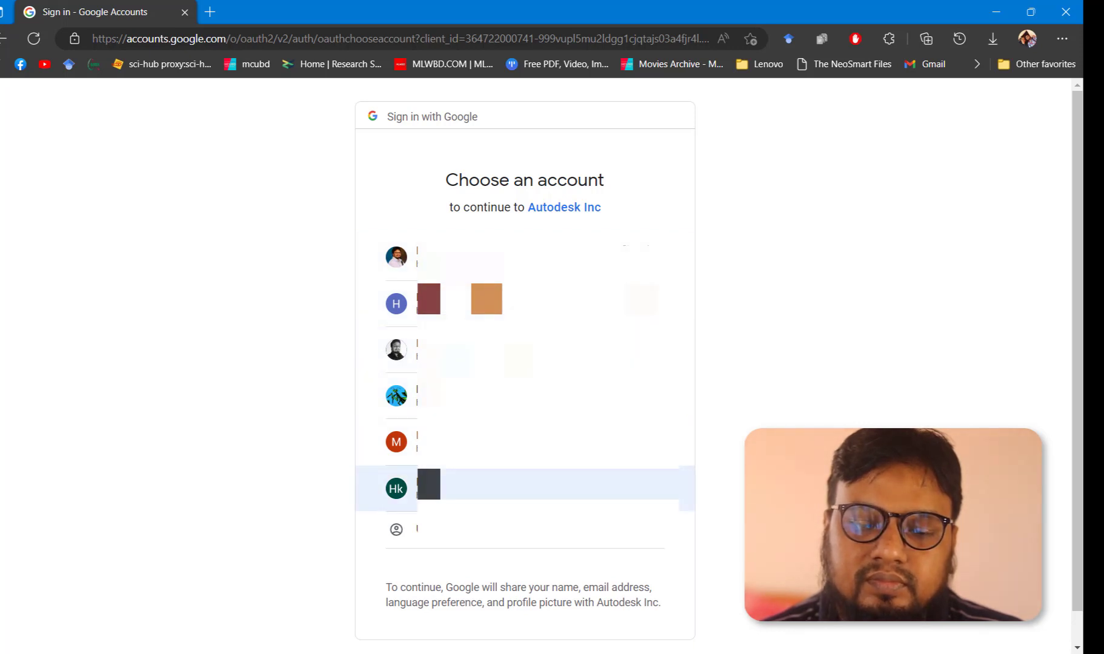
pyautogui.click(426, 470)
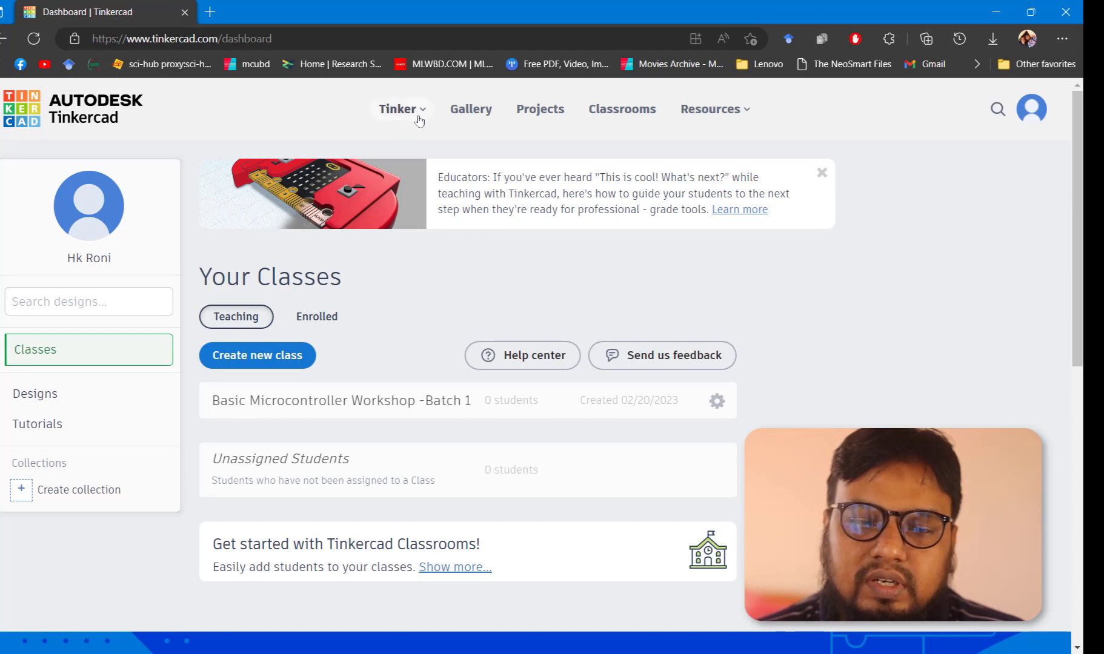
# Create a new Circuit design from the account menu
pyautogui.click(1031, 108)
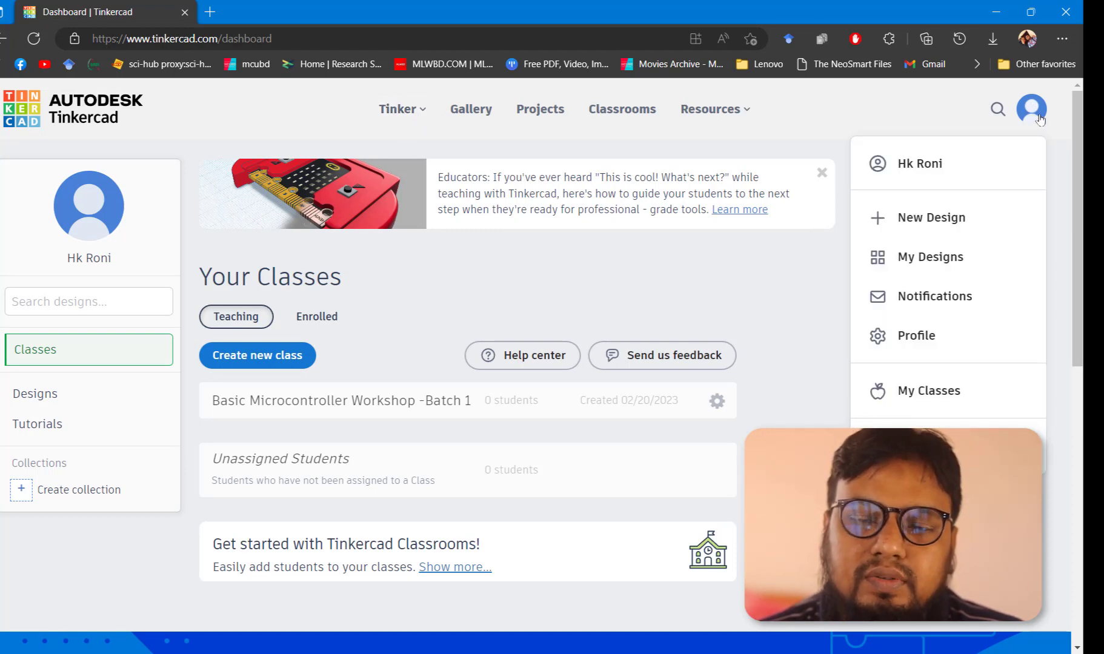
pyautogui.click(919, 224)
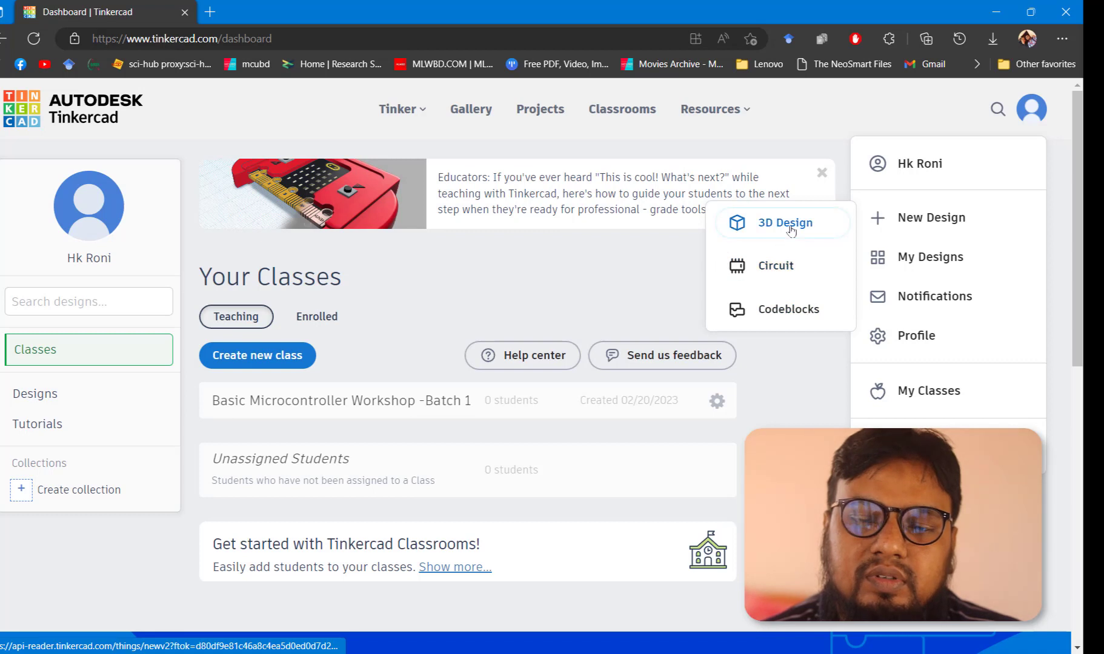
pyautogui.click(777, 271)
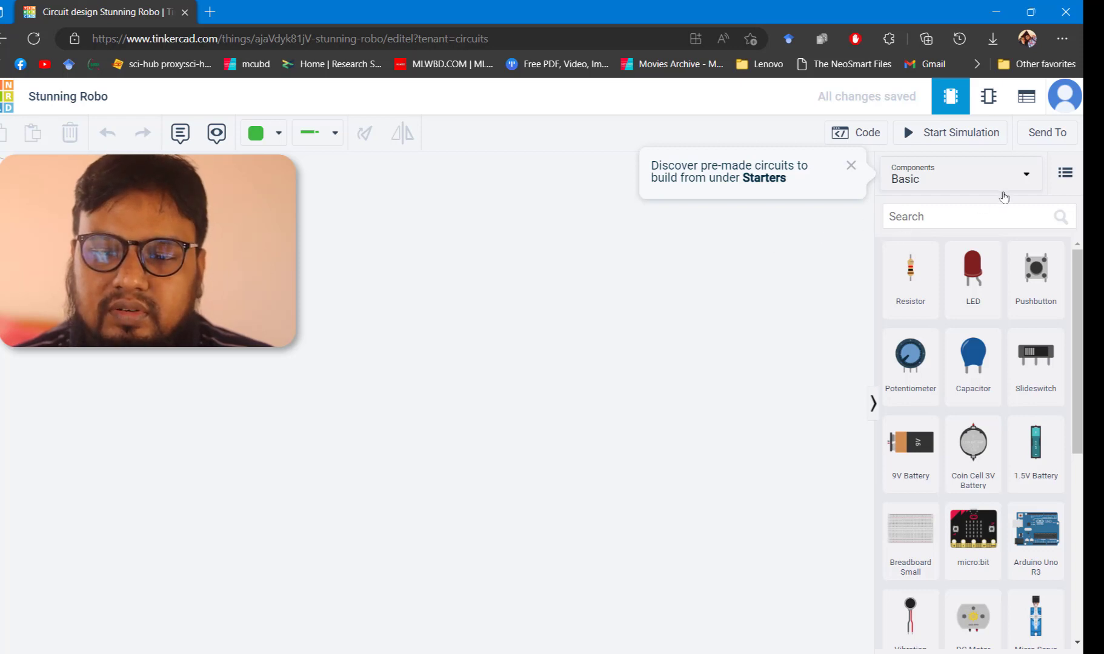
# Browse the Basic components and the Arduino starter circuits, then switch back to Basic components
pyautogui.click(941, 175)
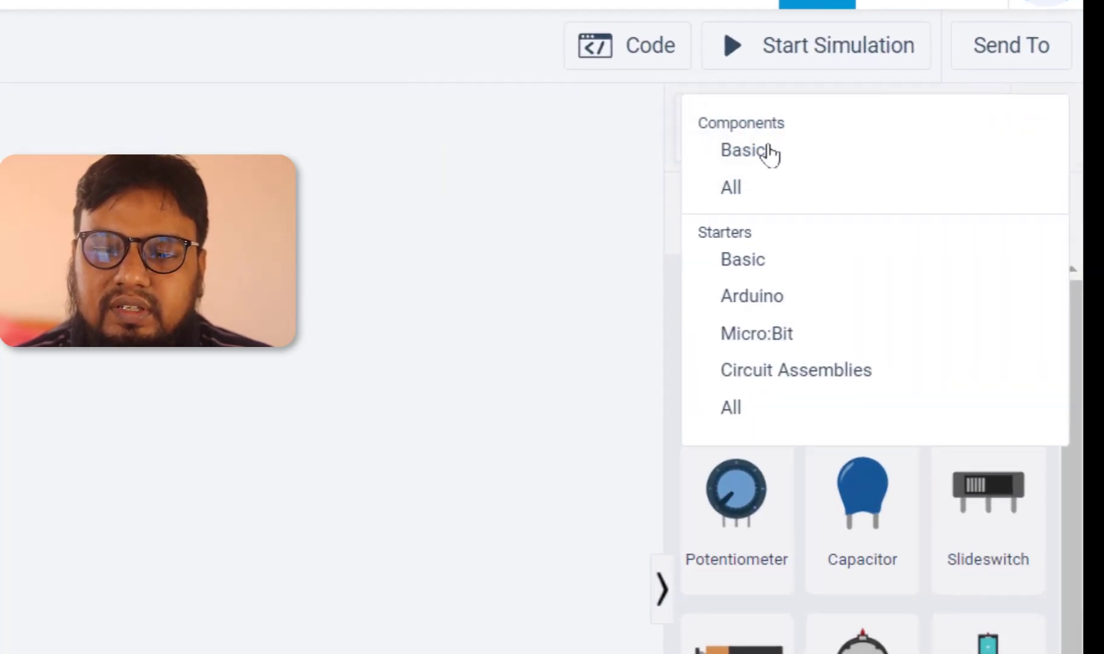
pyautogui.click(766, 165)
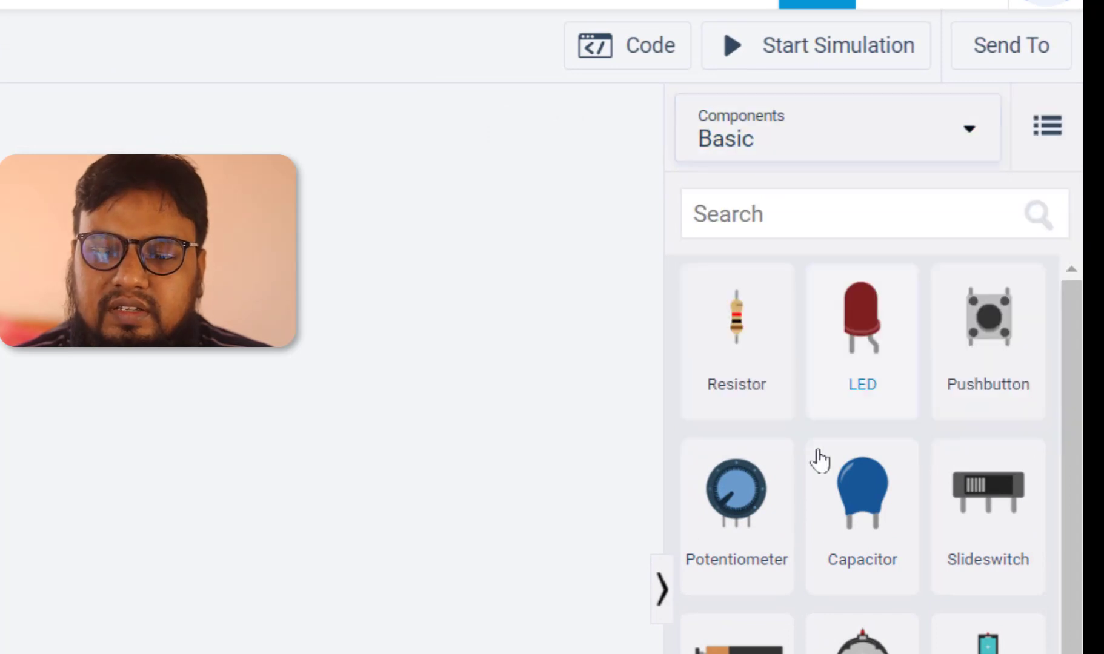
pyautogui.scroll(-3, 824, 412)
pyautogui.scroll(-8, 827, 430)
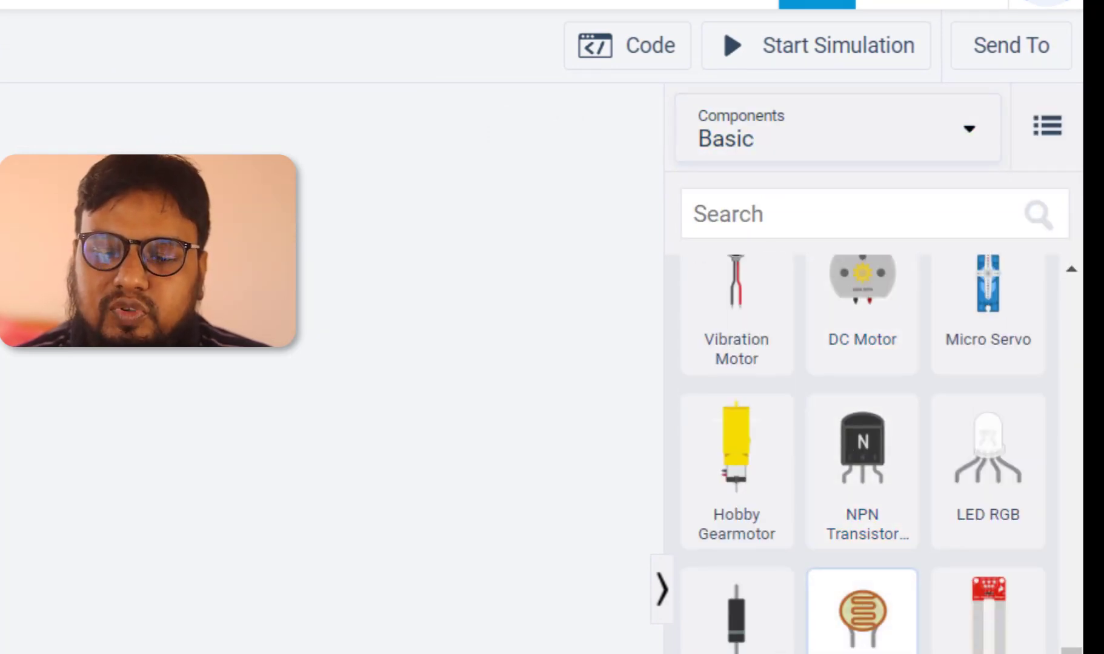
pyautogui.scroll(10, 863, 594)
pyautogui.click(774, 152)
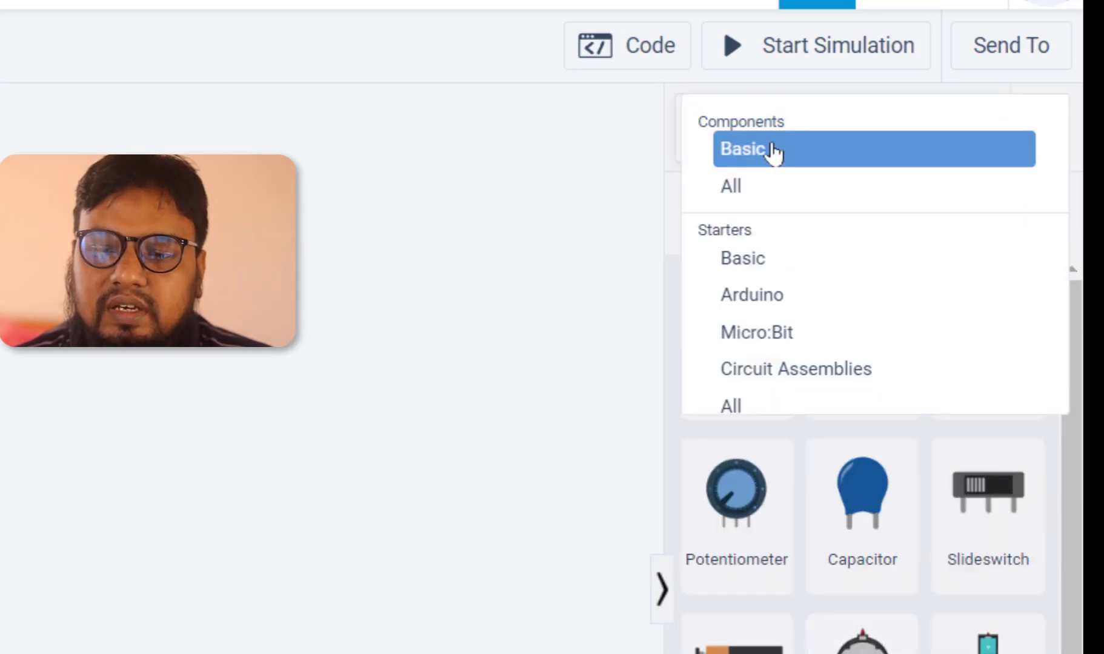
pyautogui.click(783, 306)
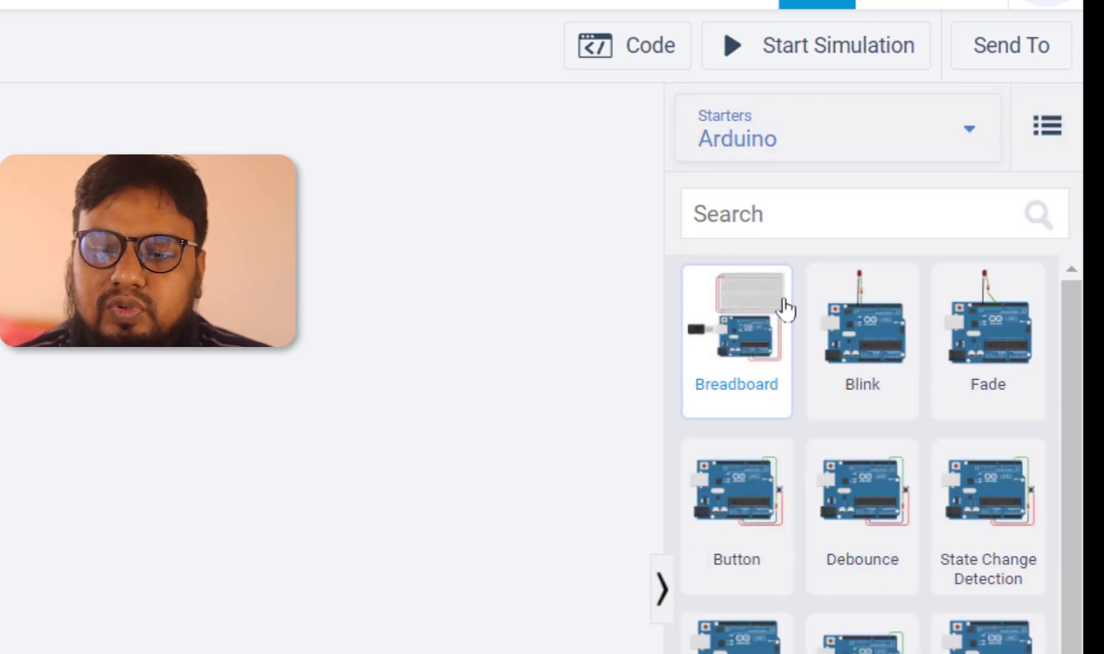
pyautogui.scroll(-10, 862, 485)
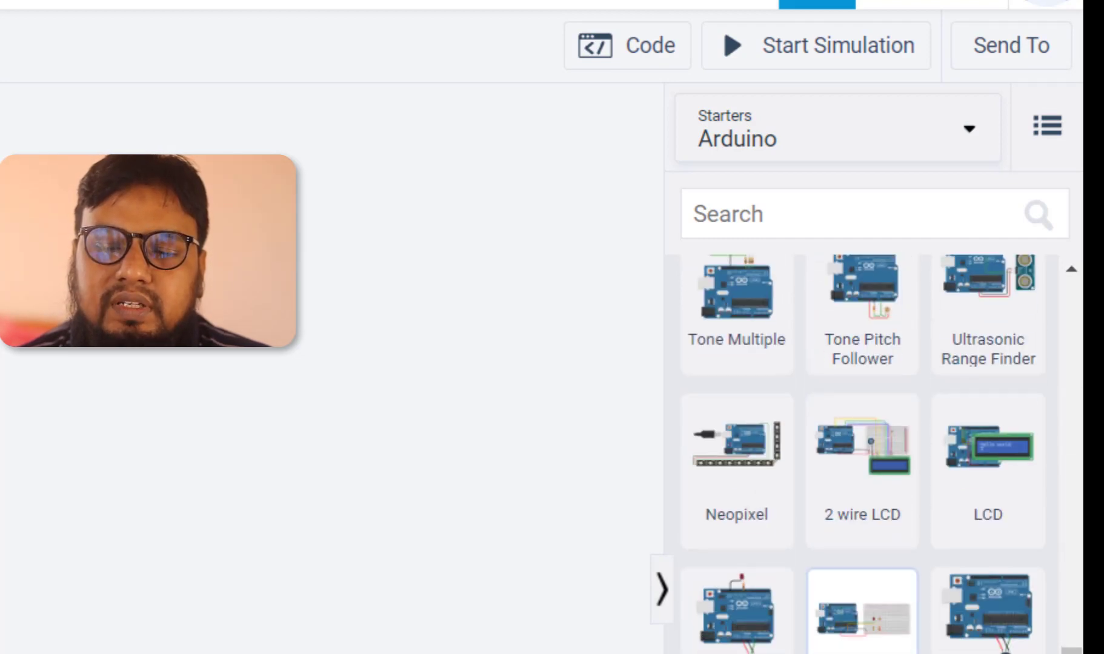
pyautogui.scroll(10, 905, 441)
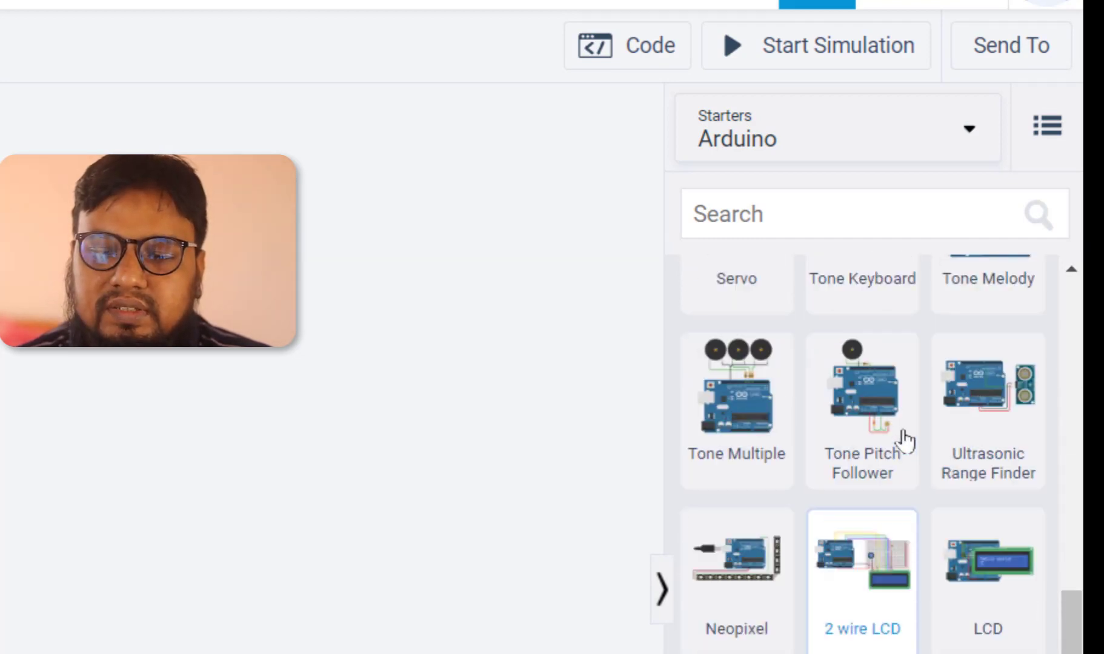
pyautogui.click(795, 148)
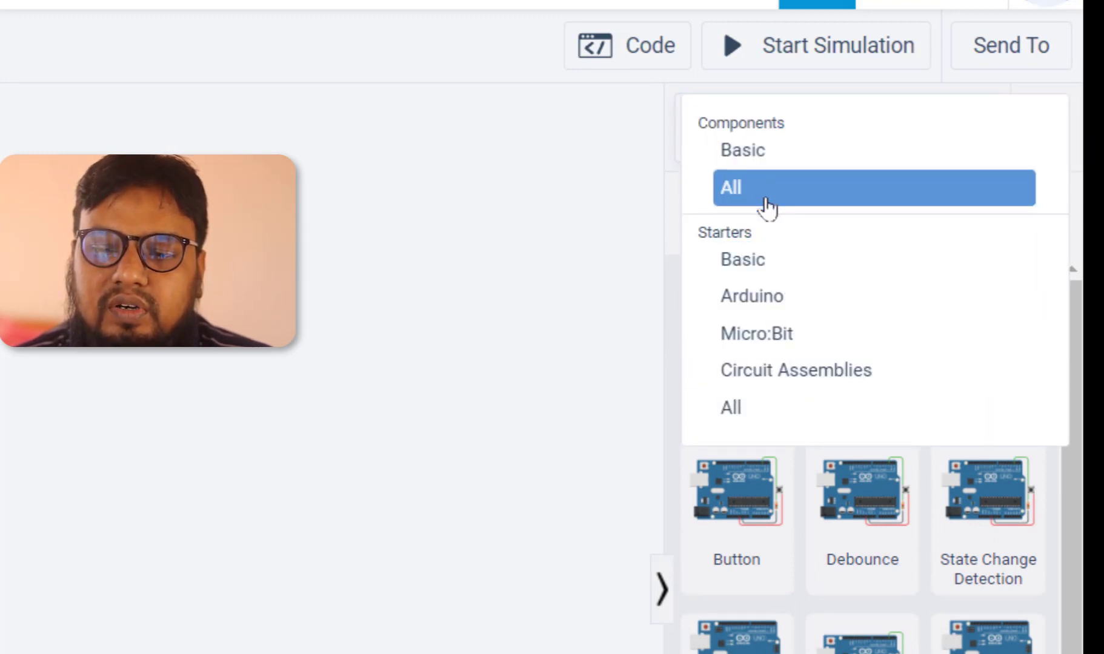
pyautogui.click(771, 152)
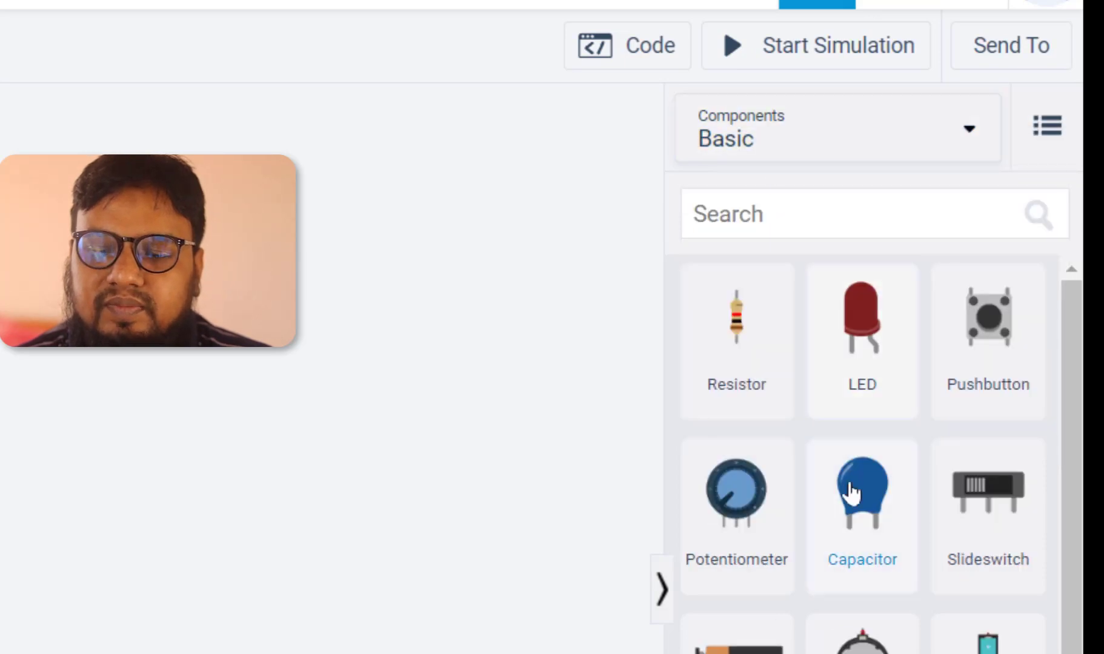
# Place an Arduino Uno R3 board on the workplane
pyautogui.scroll(-4, 845, 582)
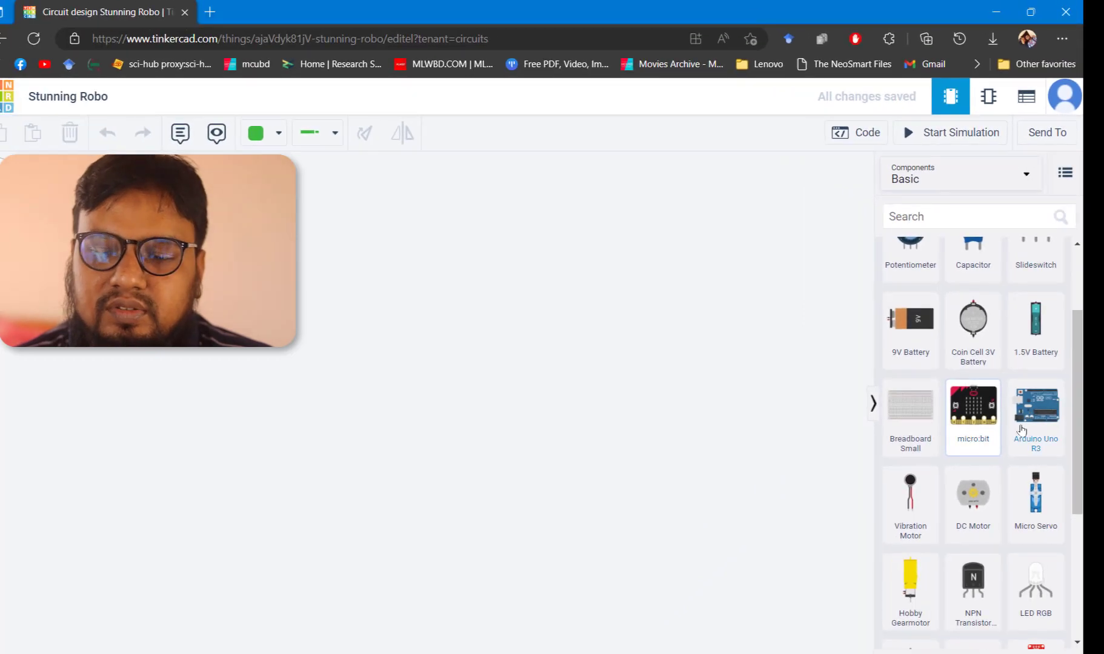
pyautogui.moveTo(1041, 414); pyautogui.dragTo(352, 398)
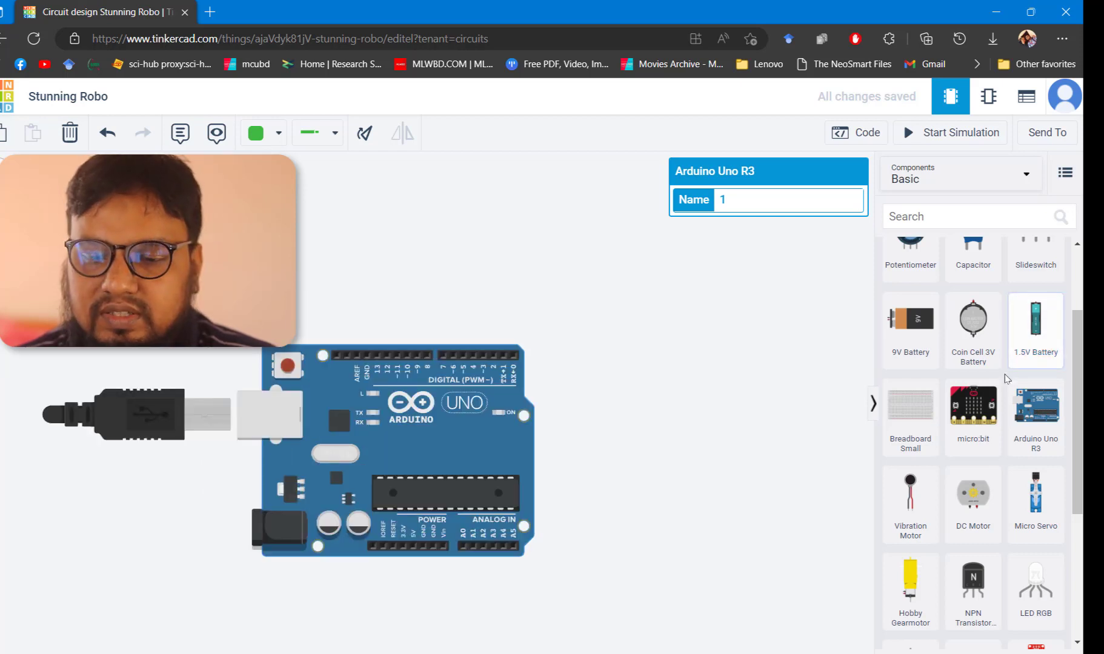
# Add an LED above the Arduino and set its color to Green
pyautogui.scroll(3, 1007, 380)
pyautogui.moveTo(962, 275); pyautogui.dragTo(359, 223)
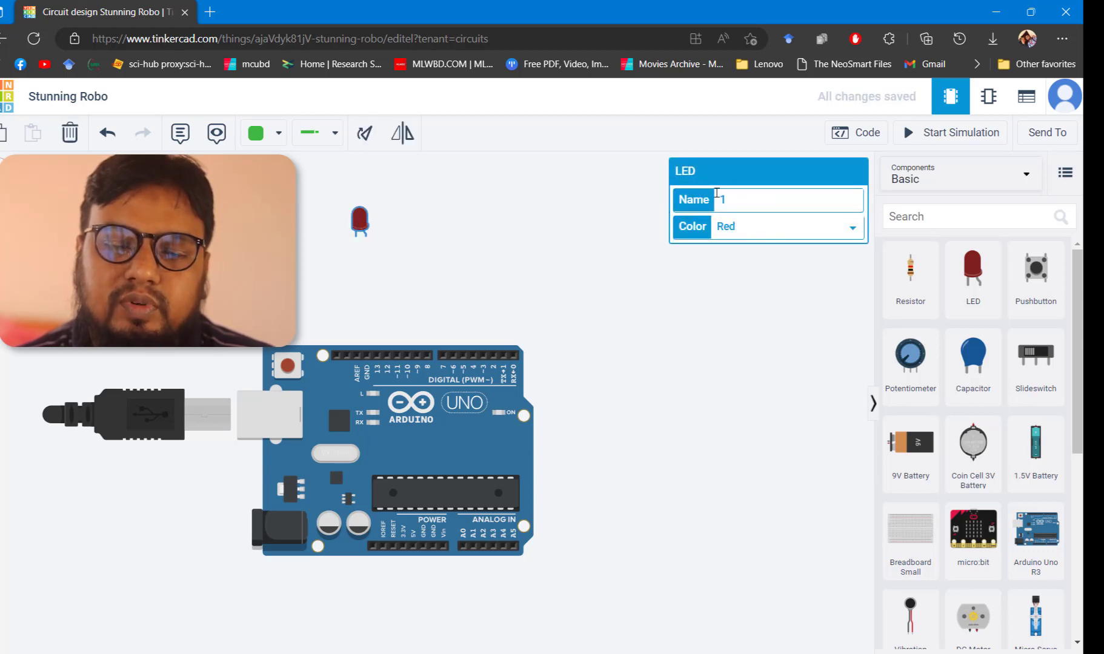
pyautogui.click(740, 228)
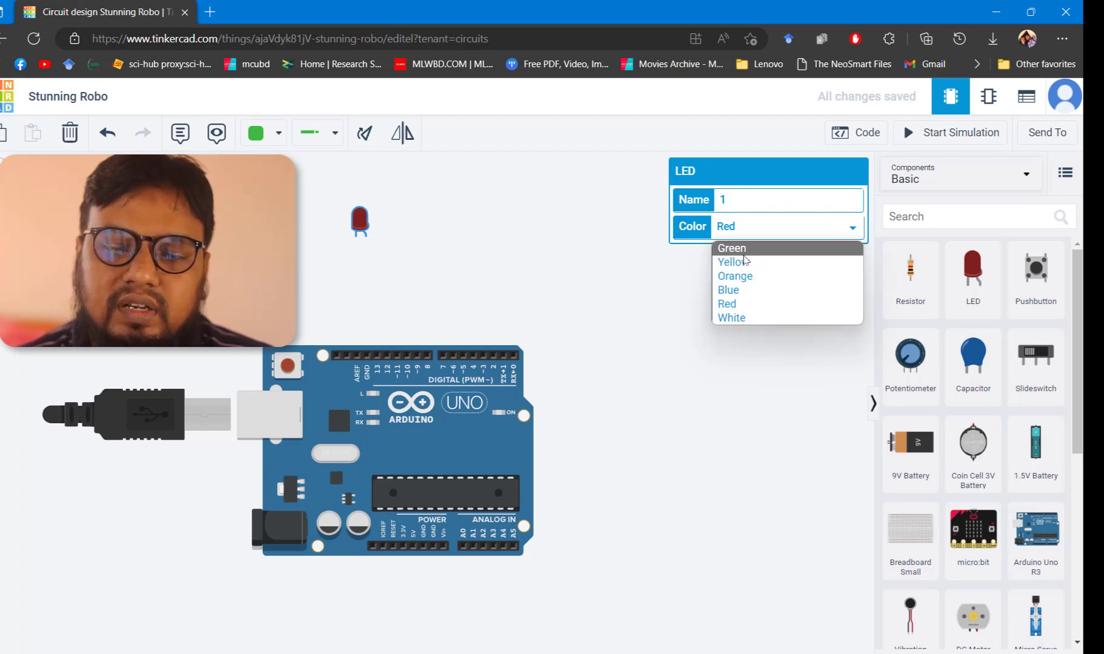
pyautogui.click(742, 249)
pyautogui.click(485, 275)
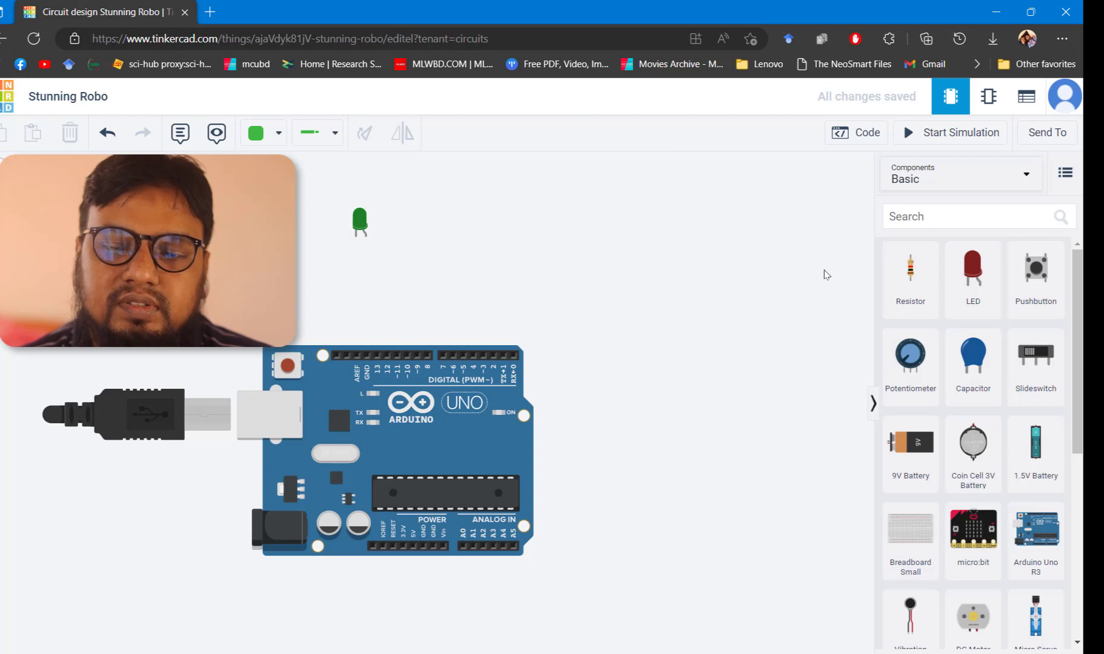
# Add a second, red LED to the right of the green one
pyautogui.moveTo(920, 265); pyautogui.dragTo(448, 238)
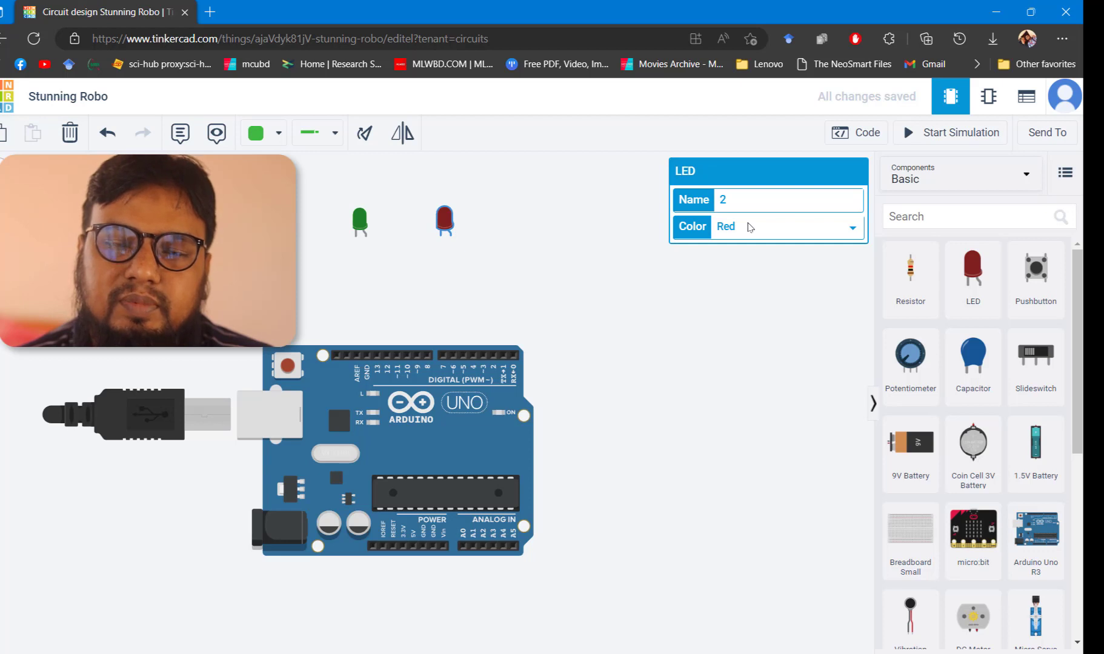
pyautogui.click(738, 287)
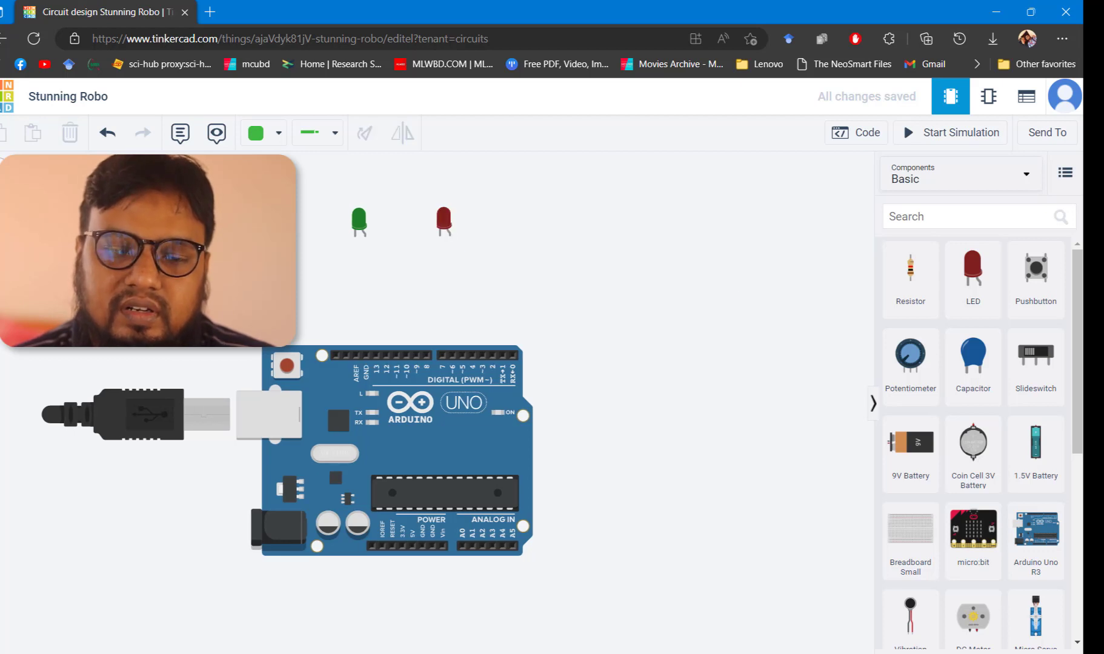
# Place a resistor below the green LED and set its resistance to 220 Ω
pyautogui.scroll(2, 357, 213)
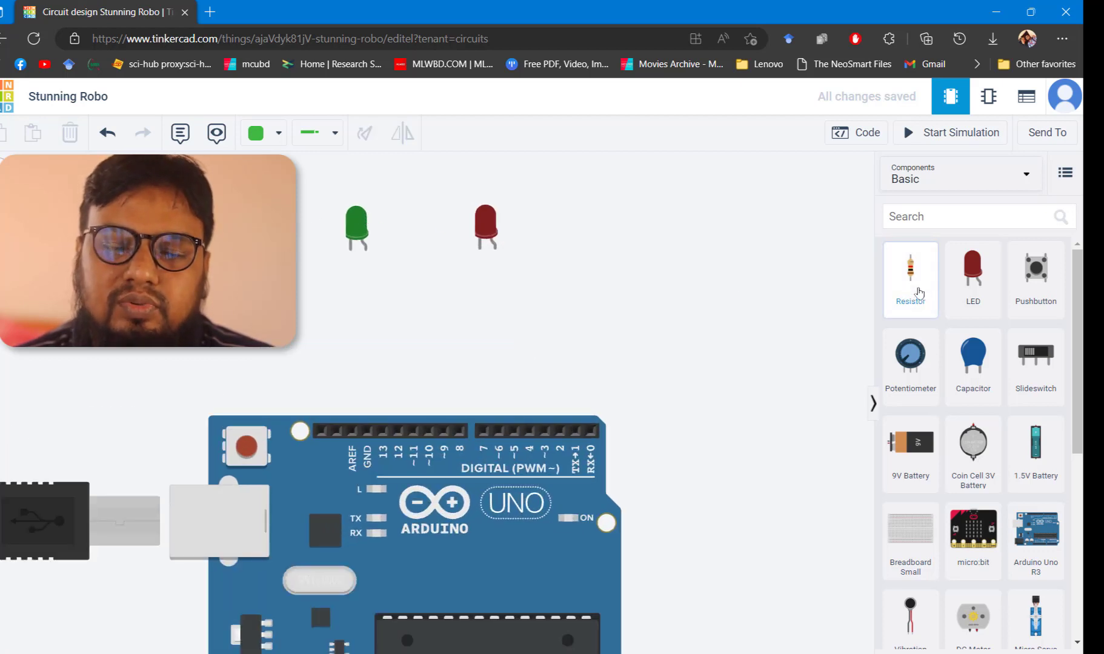
pyautogui.moveTo(919, 292); pyautogui.dragTo(353, 311)
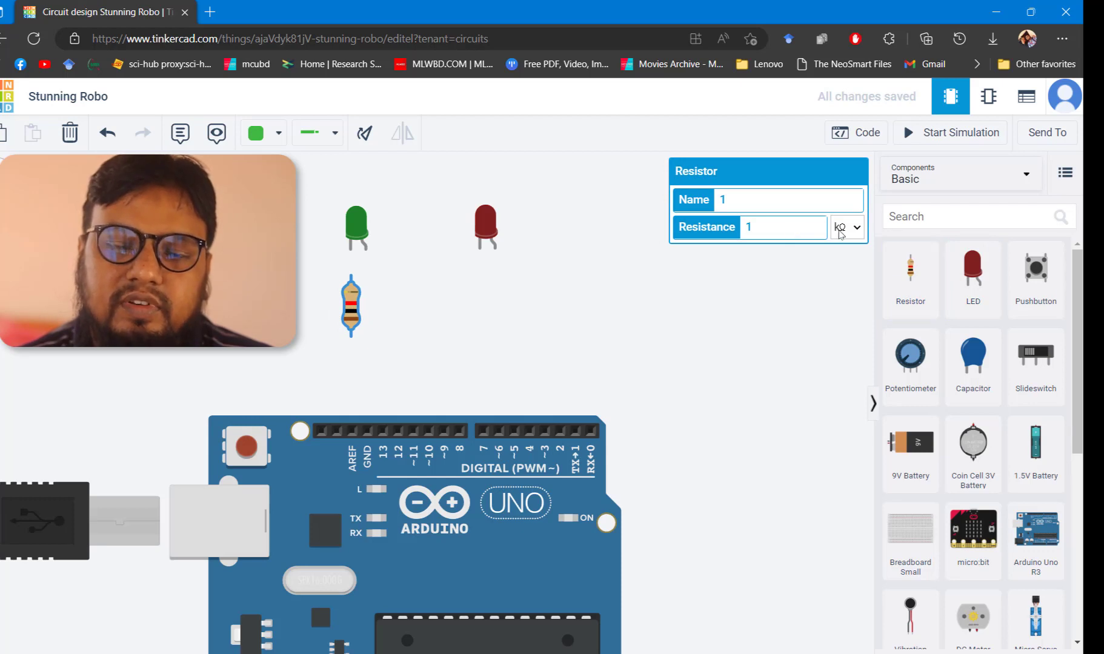
pyautogui.click(856, 227)
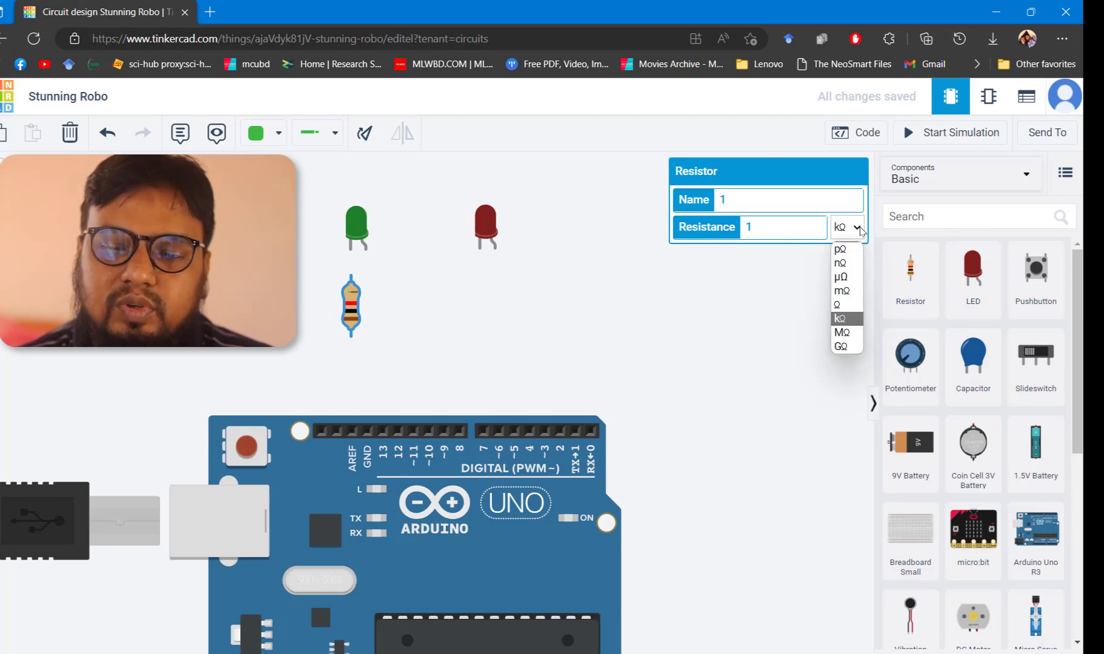
pyautogui.click(837, 304)
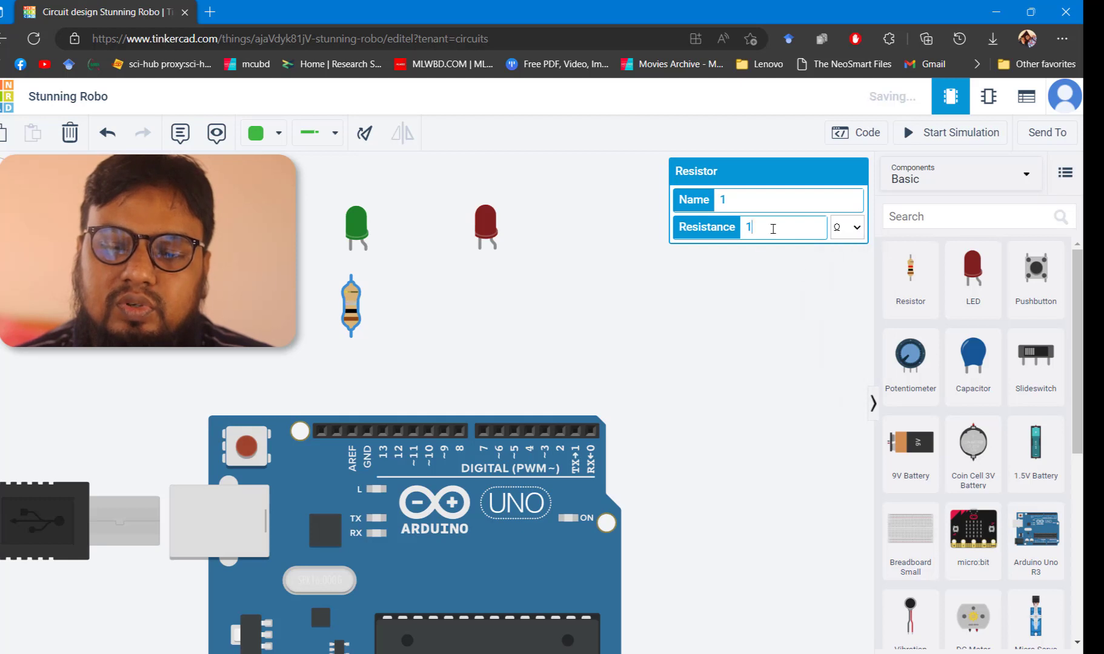
pyautogui.doubleClick(773, 229)
pyautogui.write('220')
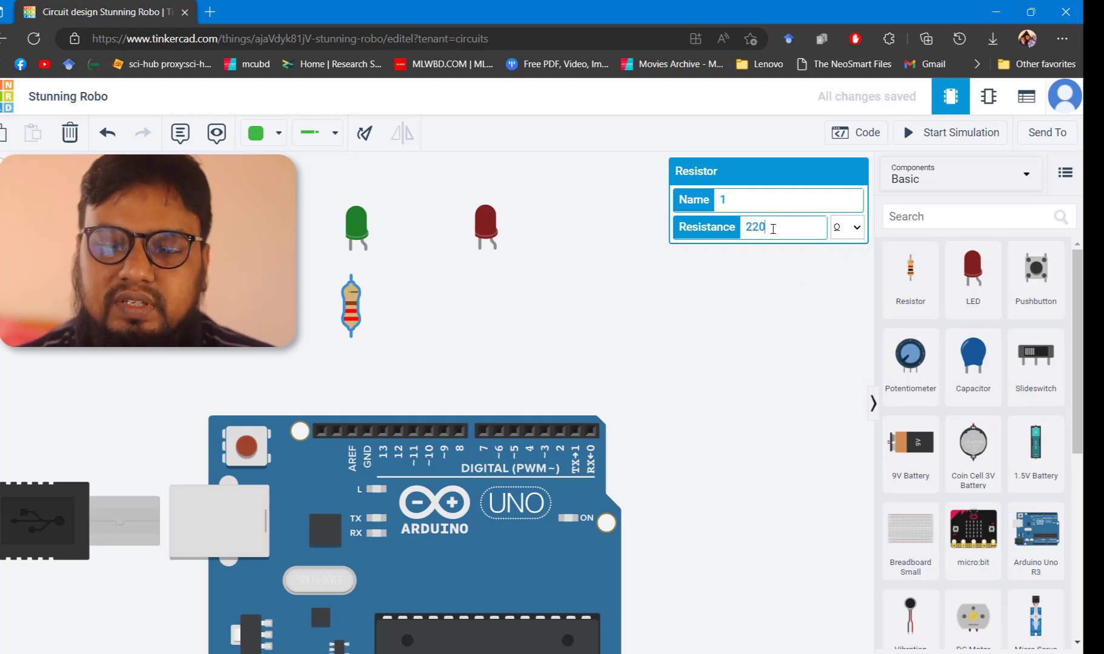
pyautogui.click(797, 287)
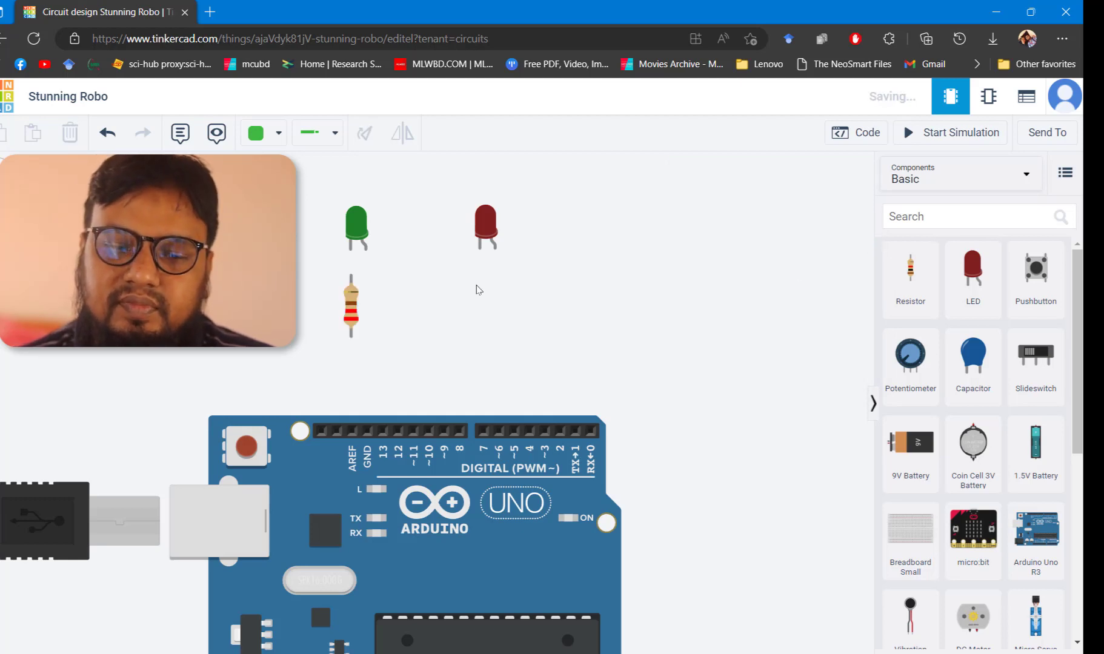
# Duplicate the 220 Ω resistor and place the copy below the red LED
pyautogui.click(351, 308)
pyautogui.hotkey('ctrl', 'c')
pyautogui.hotkey('ctrl', 'v')
pyautogui.moveTo(413, 306); pyautogui.dragTo(481, 309)
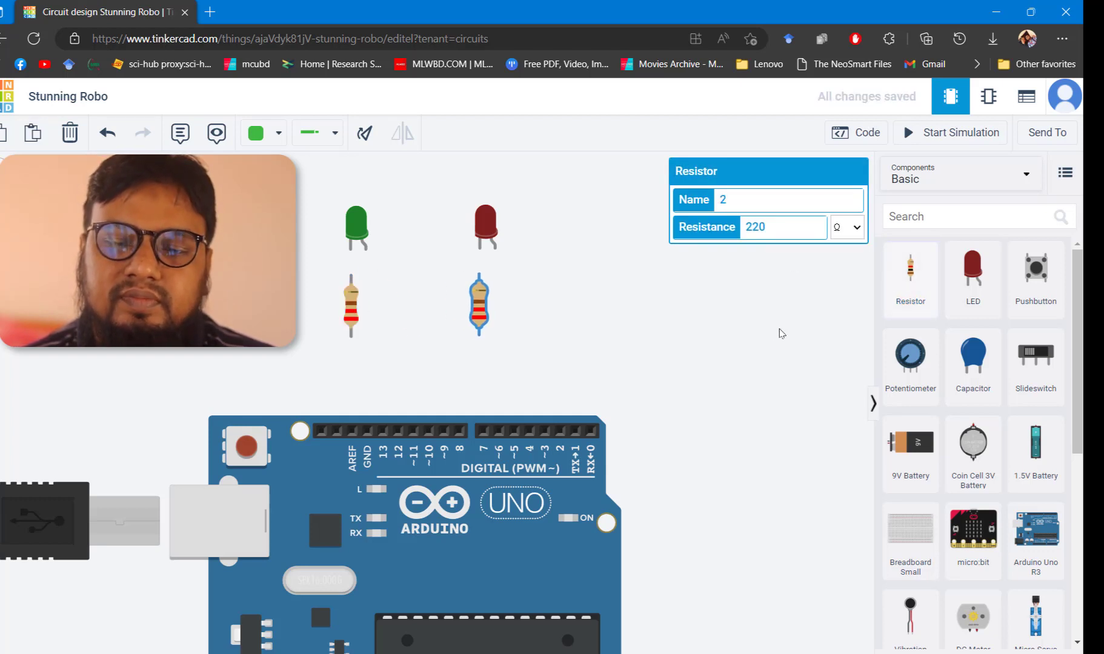
pyautogui.click(681, 315)
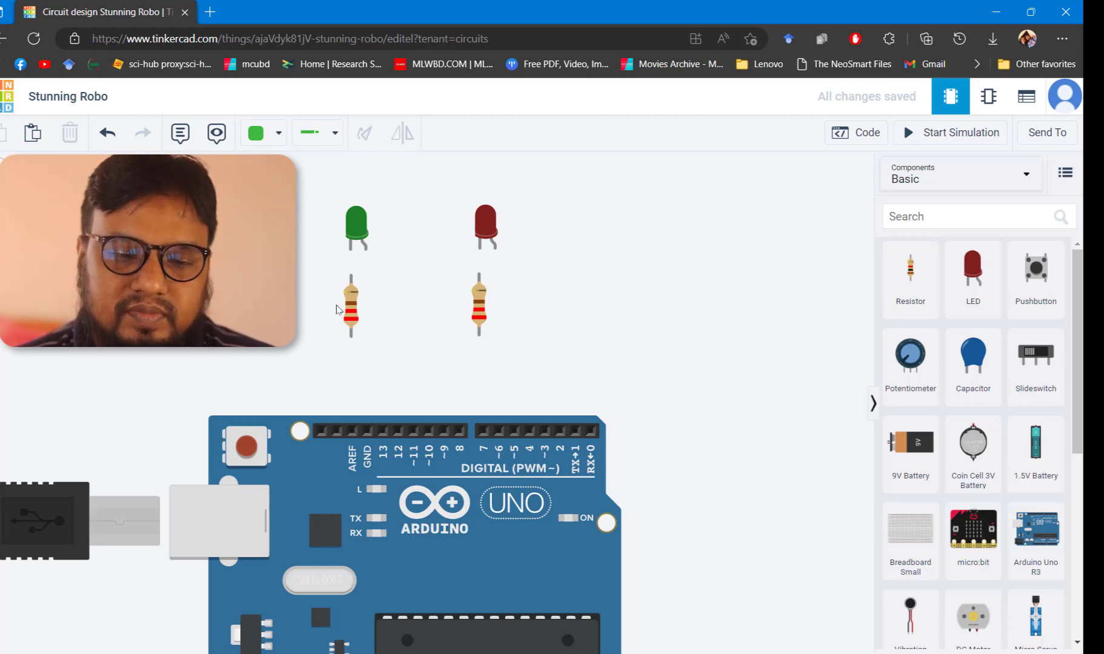
# Wire the green LED's anode to digital pin 9 on the Arduino
pyautogui.click(355, 231)
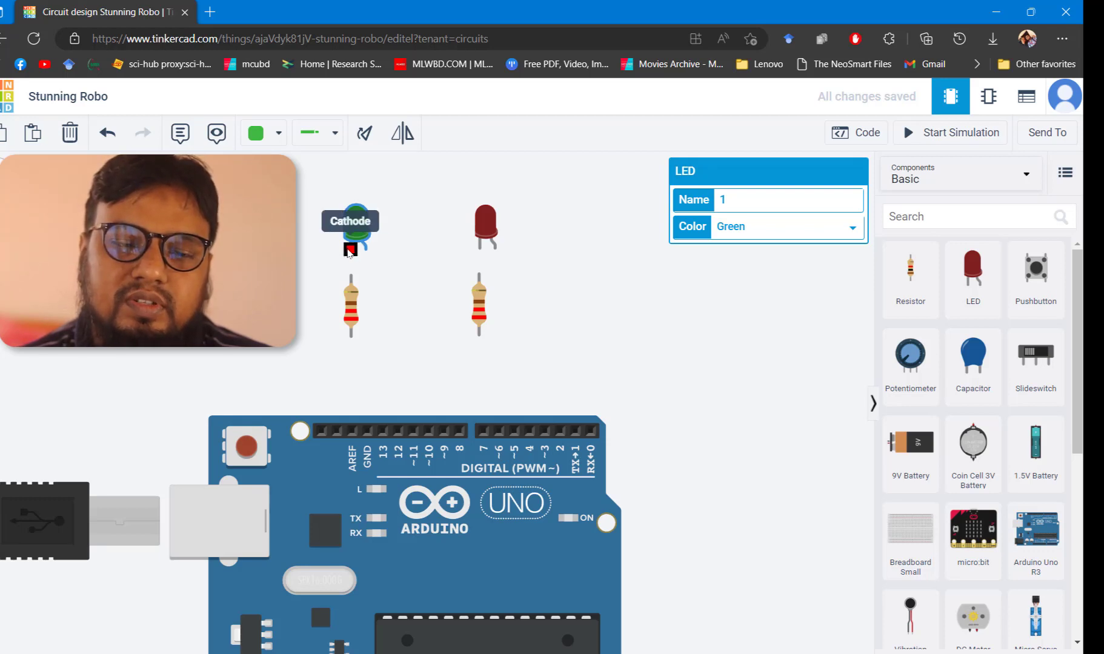
pyautogui.click(408, 241)
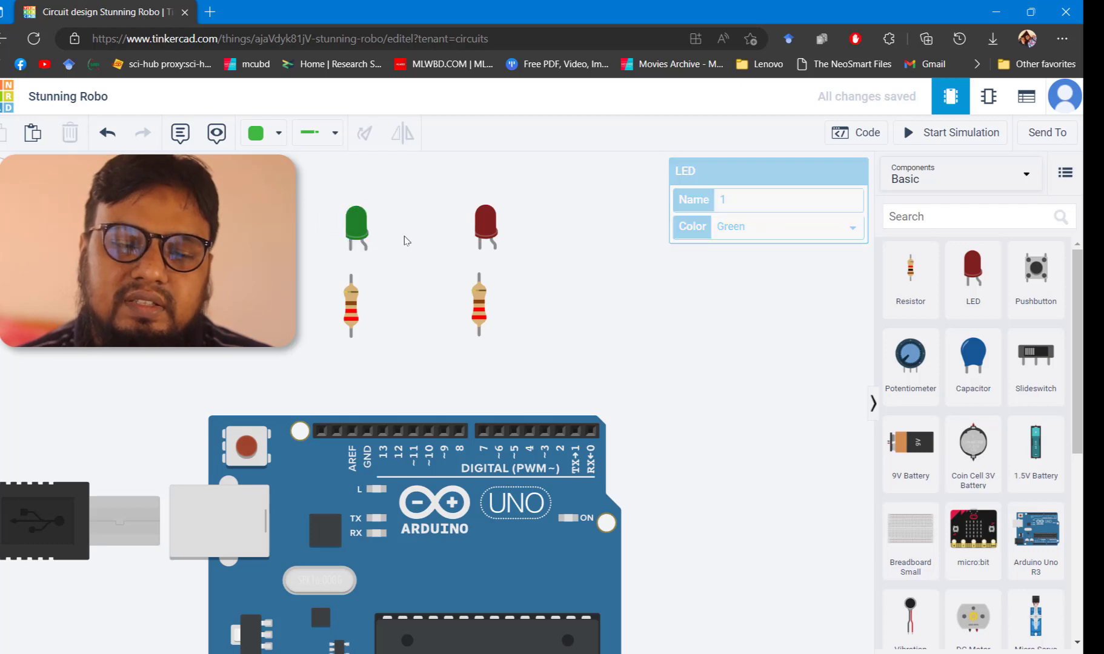
pyautogui.click(359, 230)
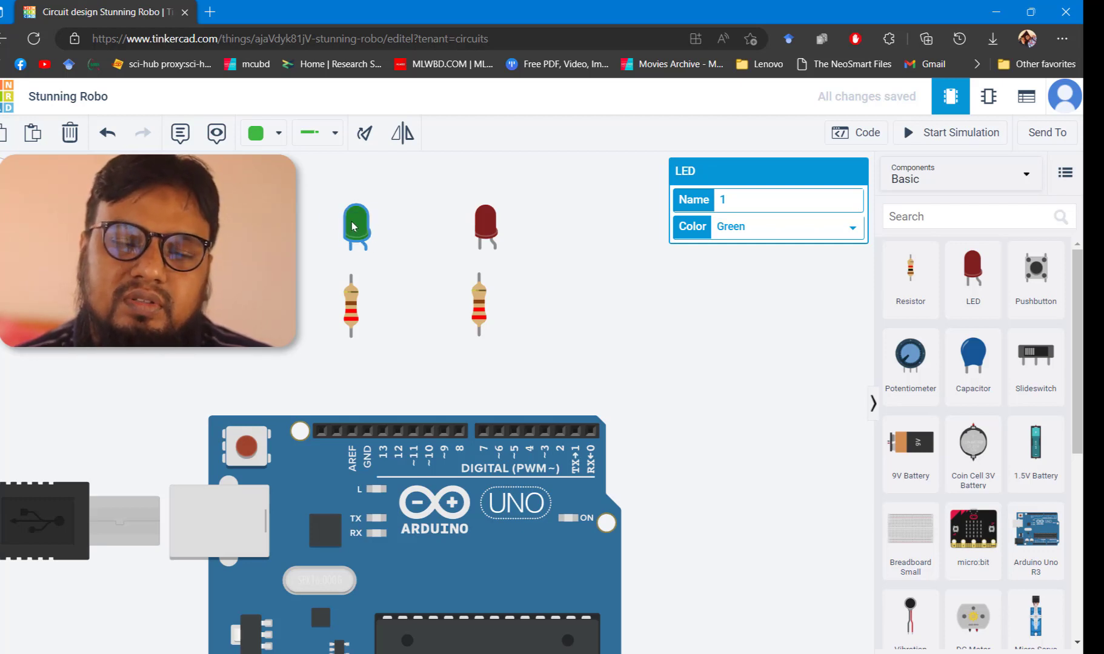
pyautogui.click(353, 305)
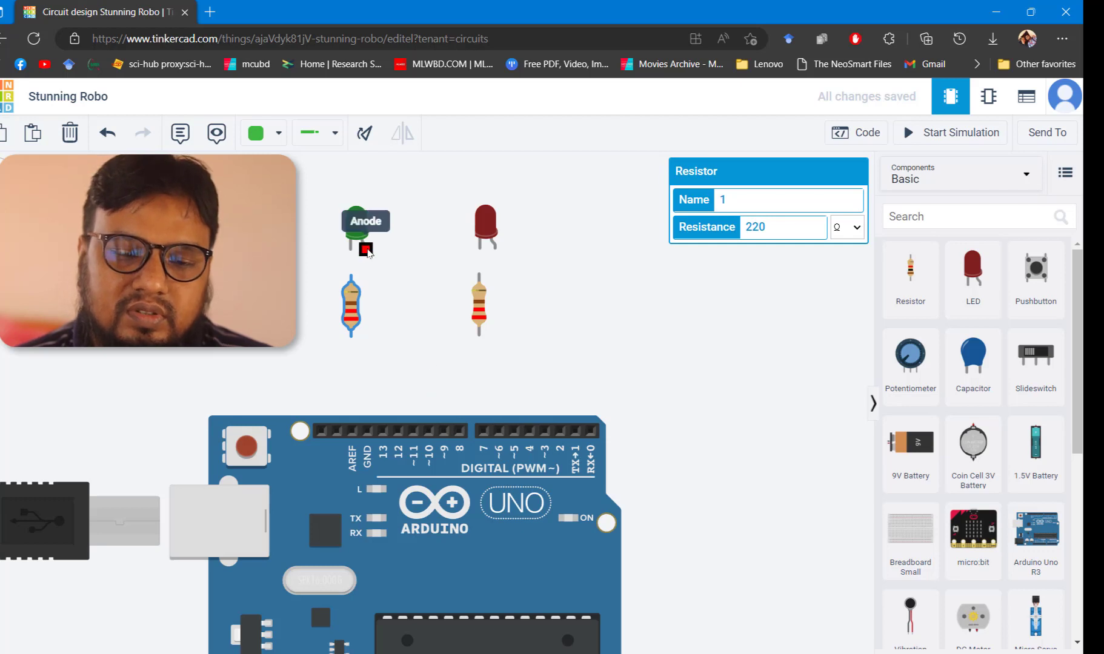
pyautogui.click(365, 246)
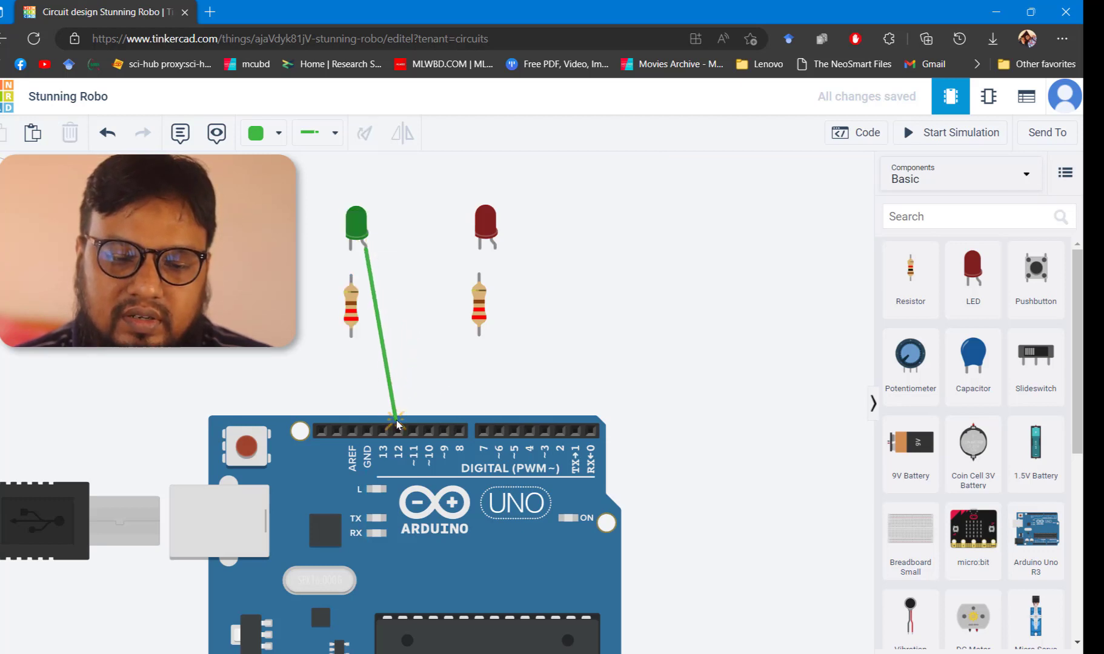
pyautogui.click(444, 431)
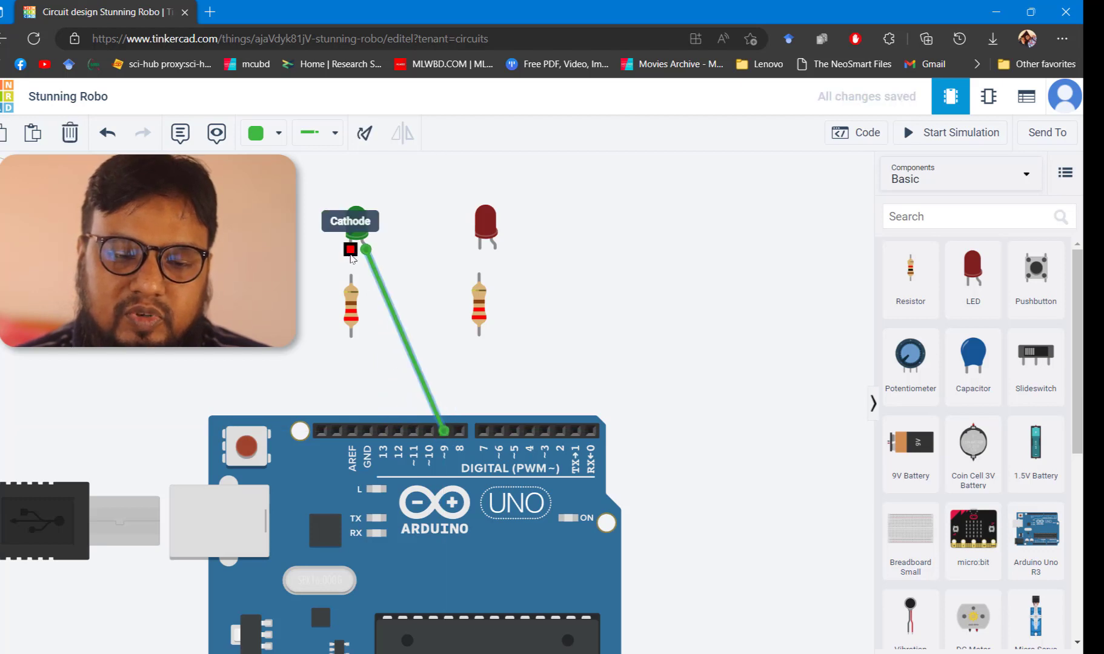
# Wire the green LED's cathode to its resistor and the resistor's other end to GND
pyautogui.click(350, 247)
pyautogui.click(352, 276)
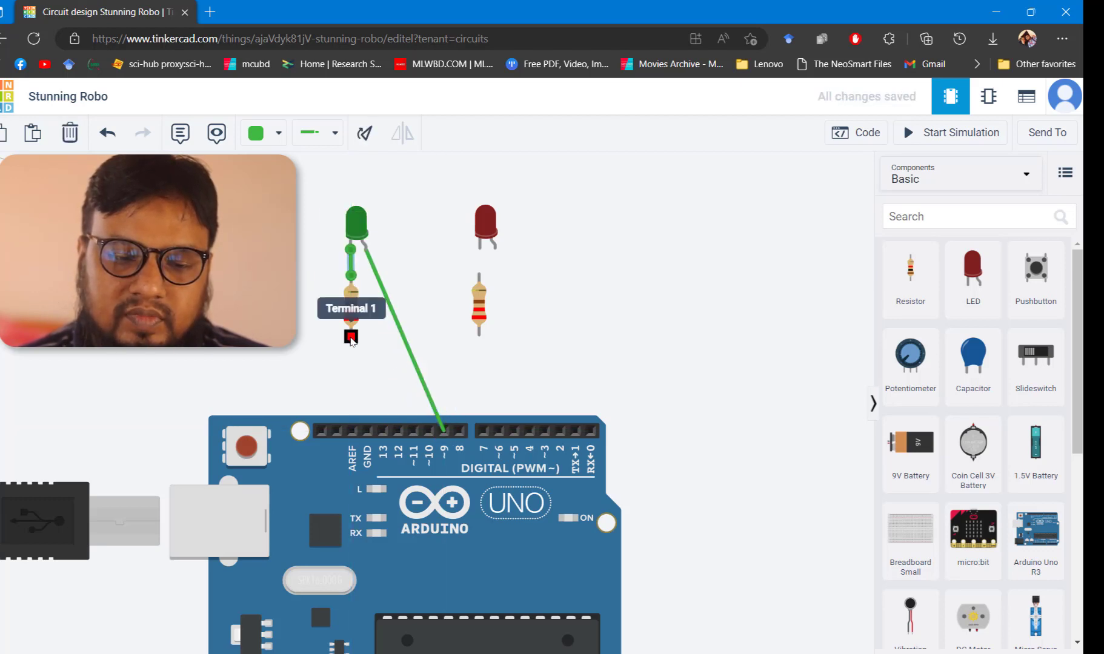
pyautogui.click(351, 331)
pyautogui.click(367, 433)
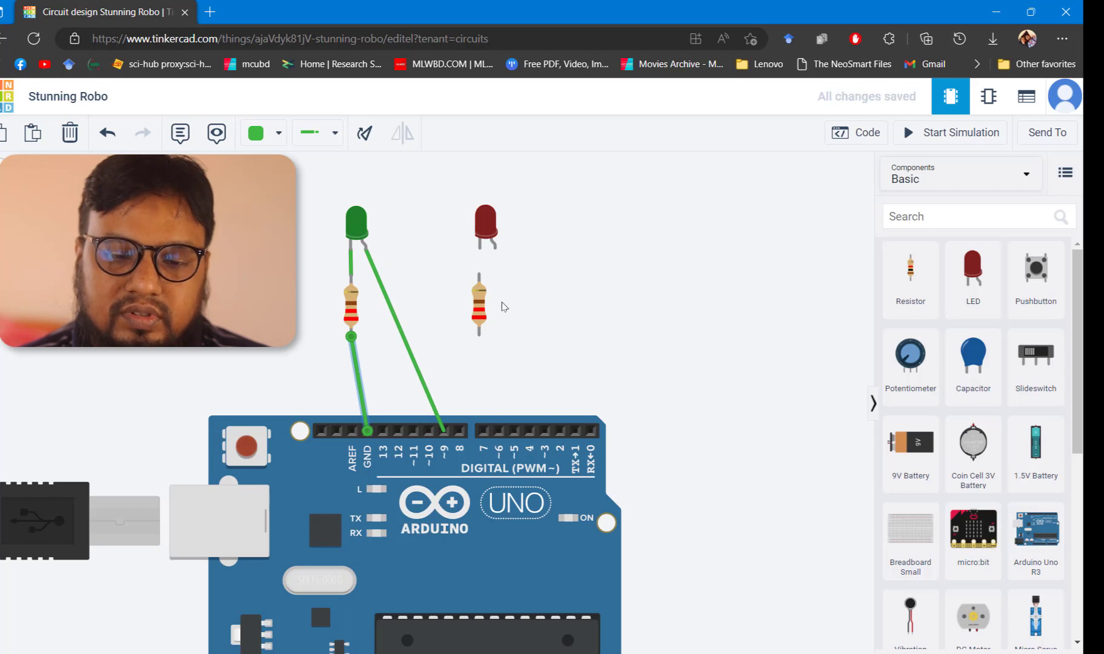
# Wire the red LED's anode to digital pin 8 and its cathode through its resistor to GND
pyautogui.click(495, 247)
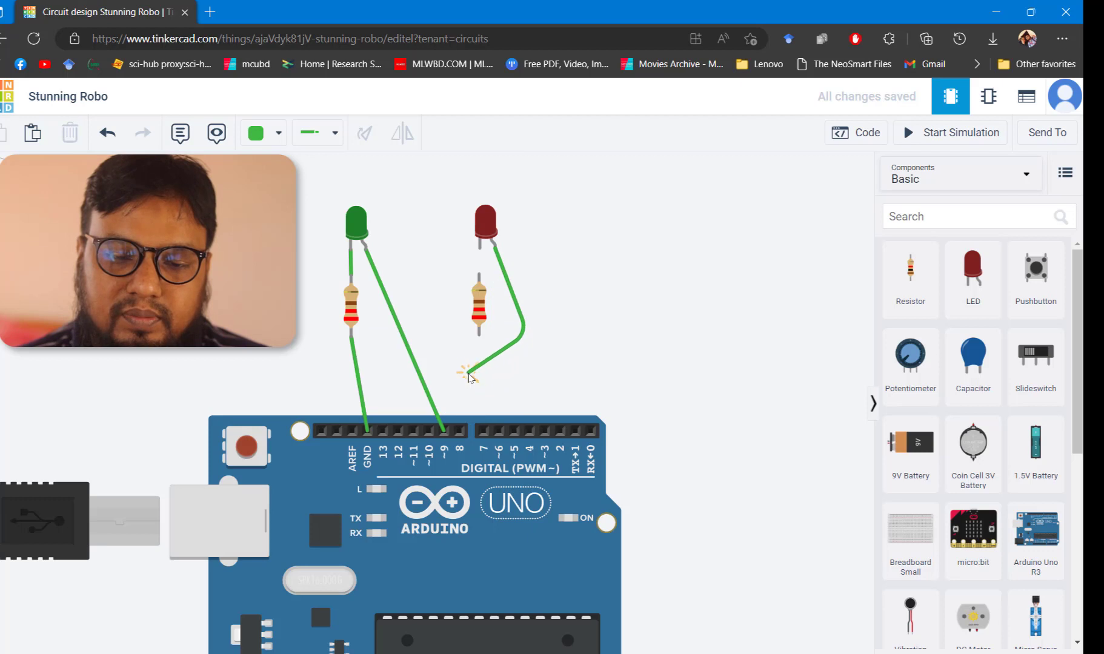
pyautogui.click(459, 430)
pyautogui.click(479, 244)
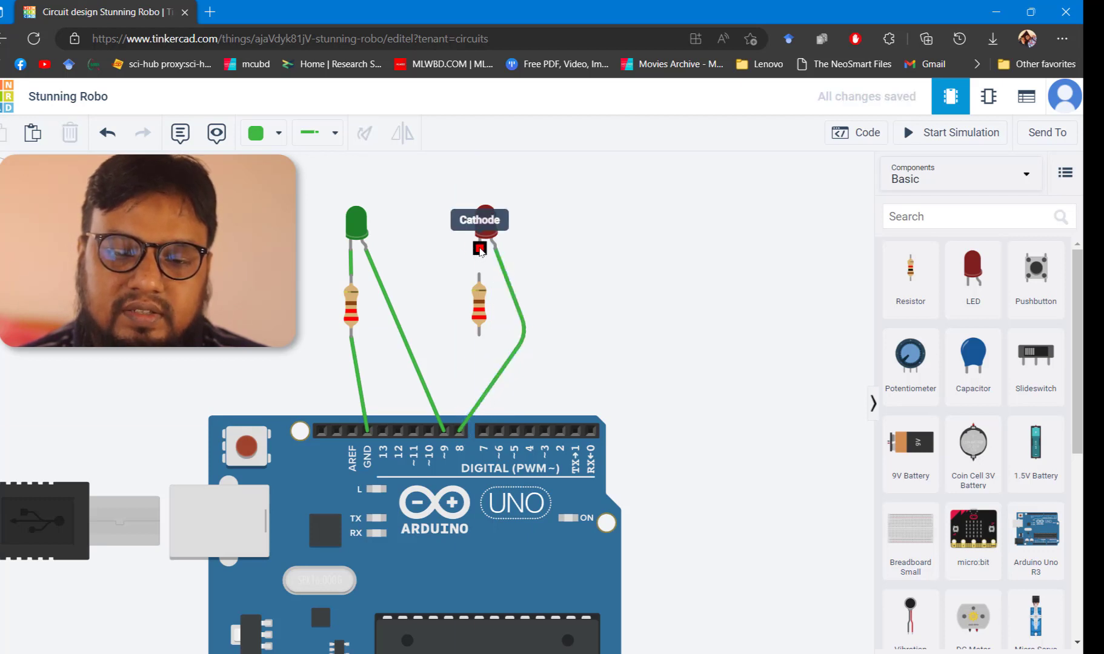
pyautogui.click(480, 275)
pyautogui.click(478, 334)
pyautogui.click(367, 430)
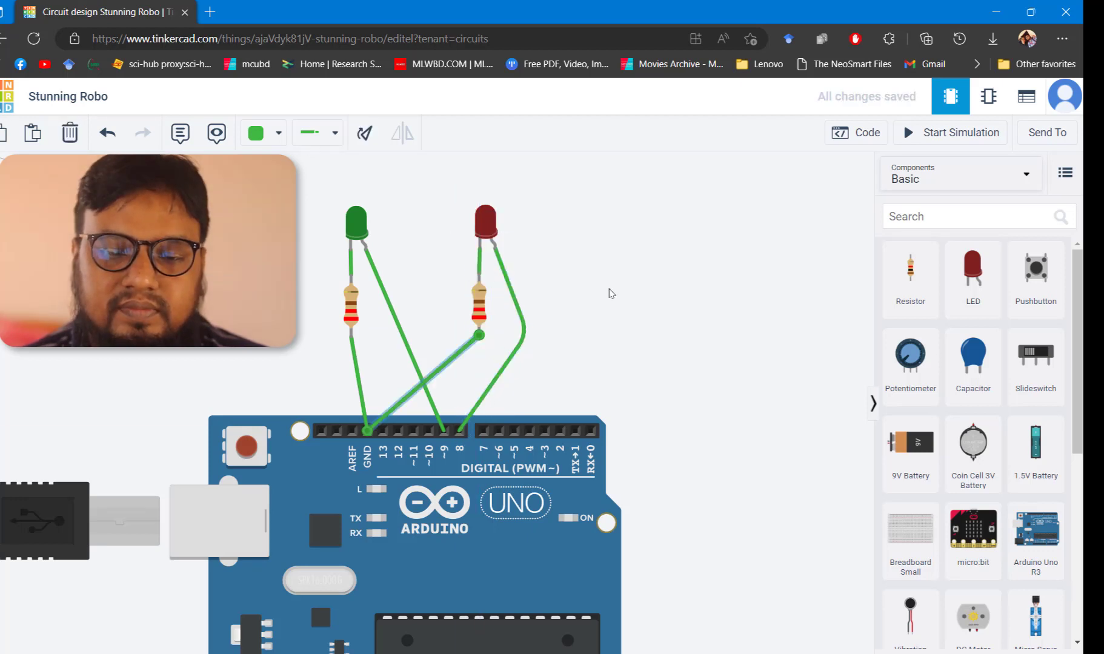
pyautogui.click(611, 293)
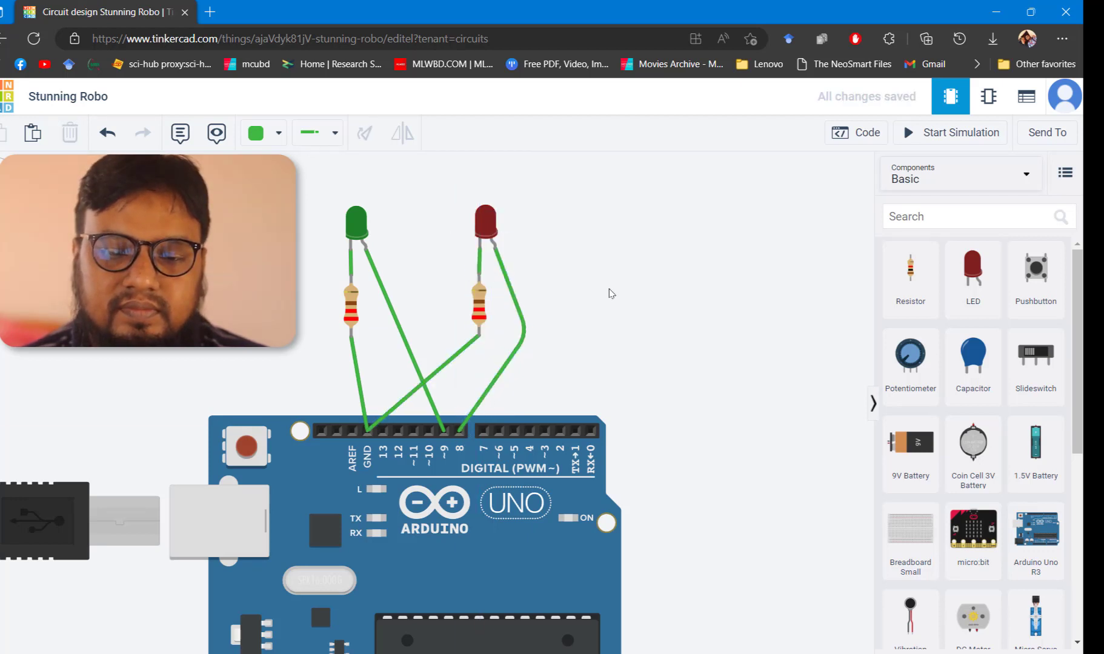
pyautogui.click(356, 224)
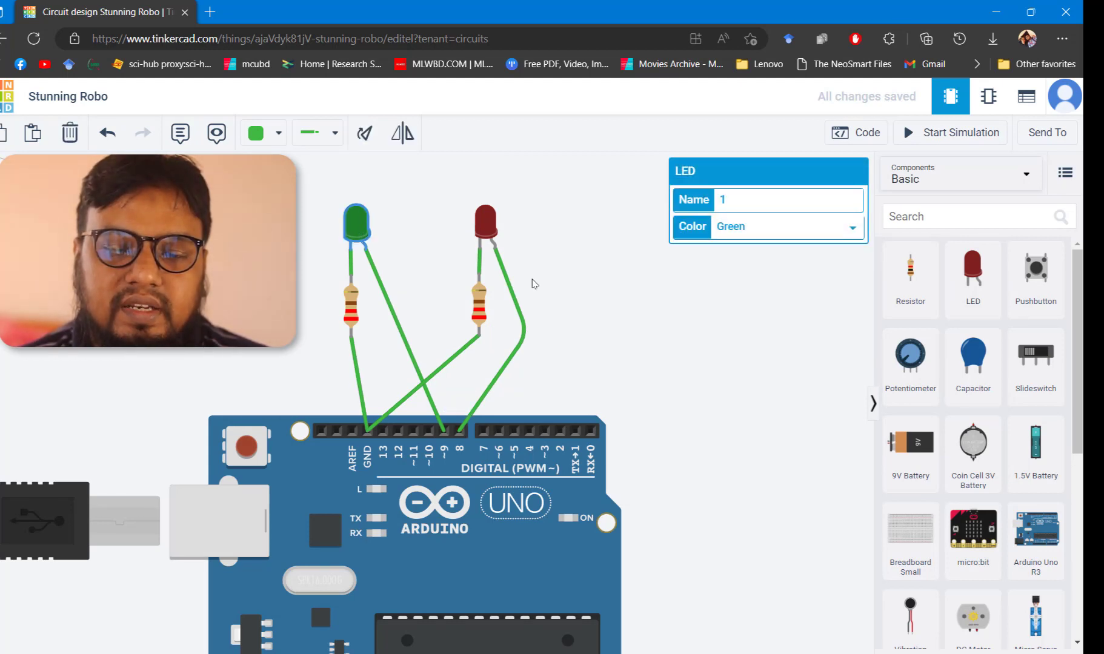
pyautogui.click(486, 222)
pyautogui.click(458, 428)
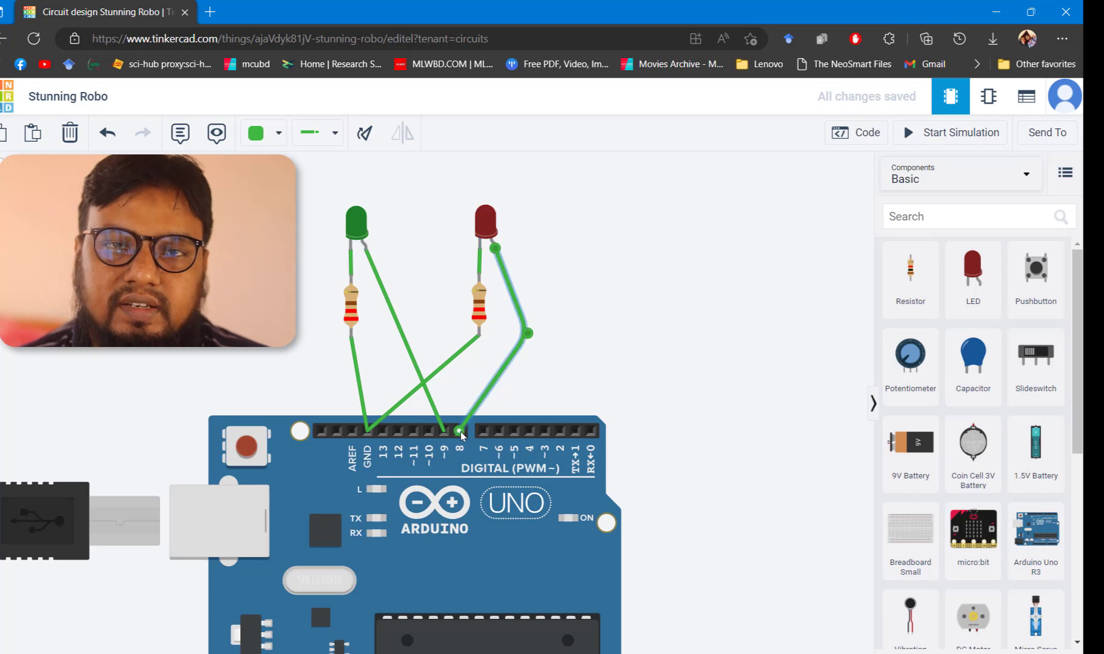
pyautogui.click(590, 283)
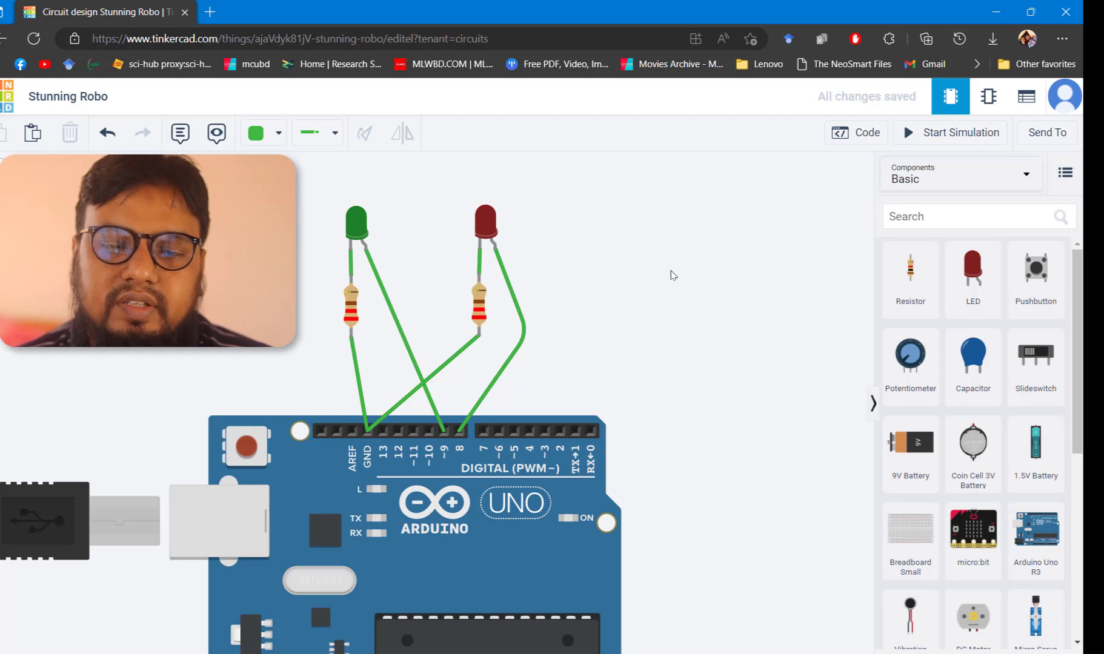
# Open the code editor, switch the edit mode to Text, and delete all the default code
pyautogui.click(838, 146)
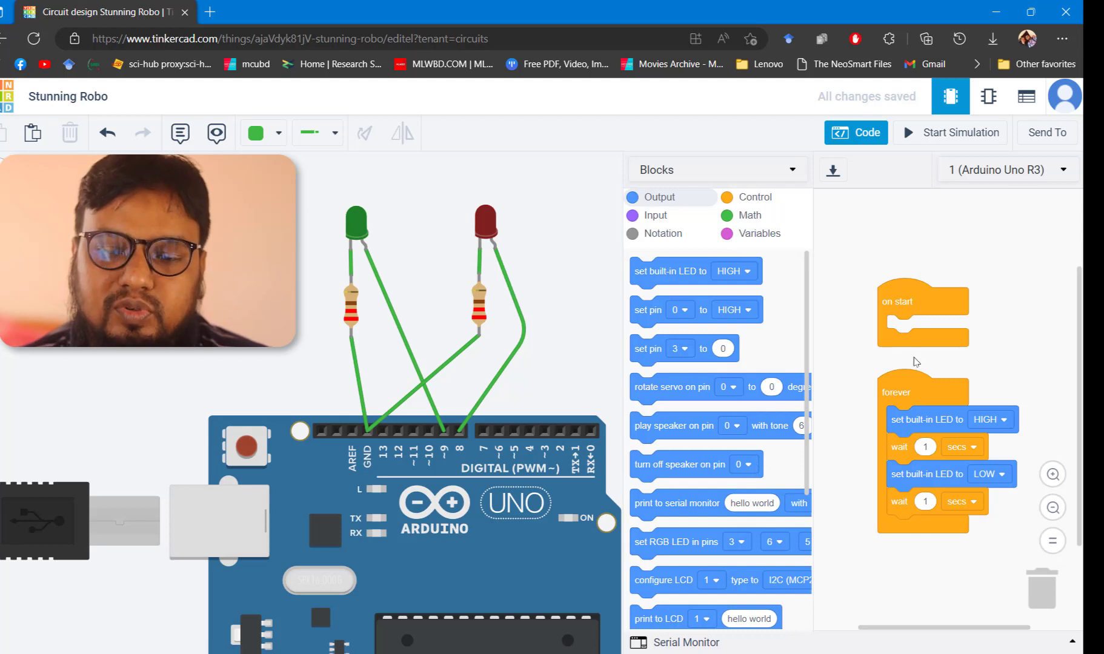
pyautogui.click(791, 174)
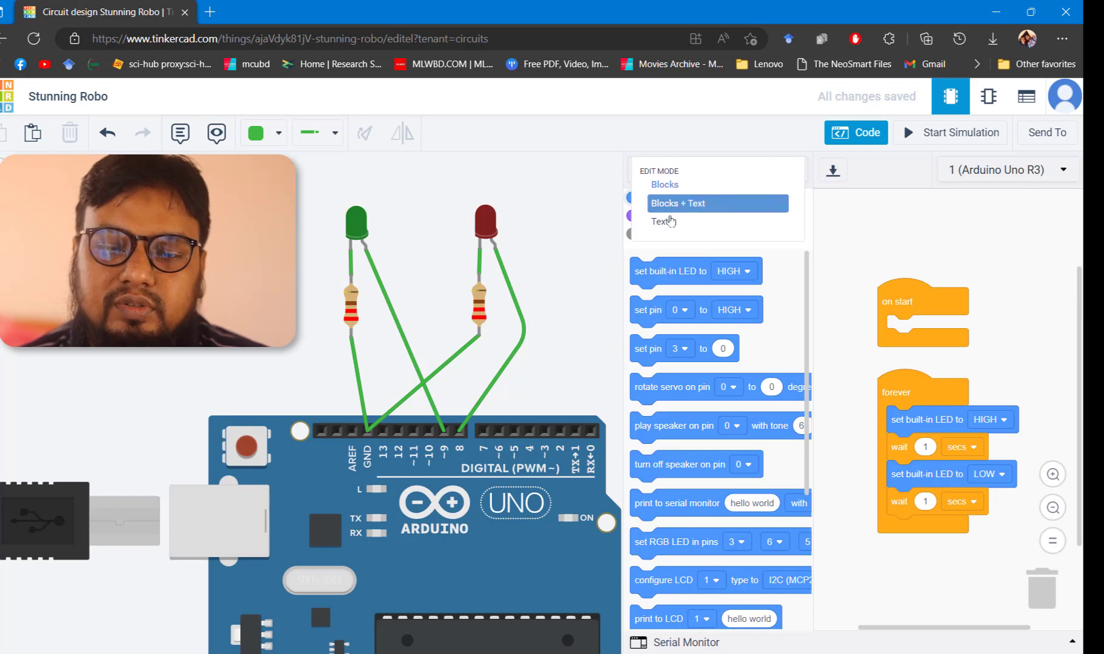
pyautogui.click(666, 224)
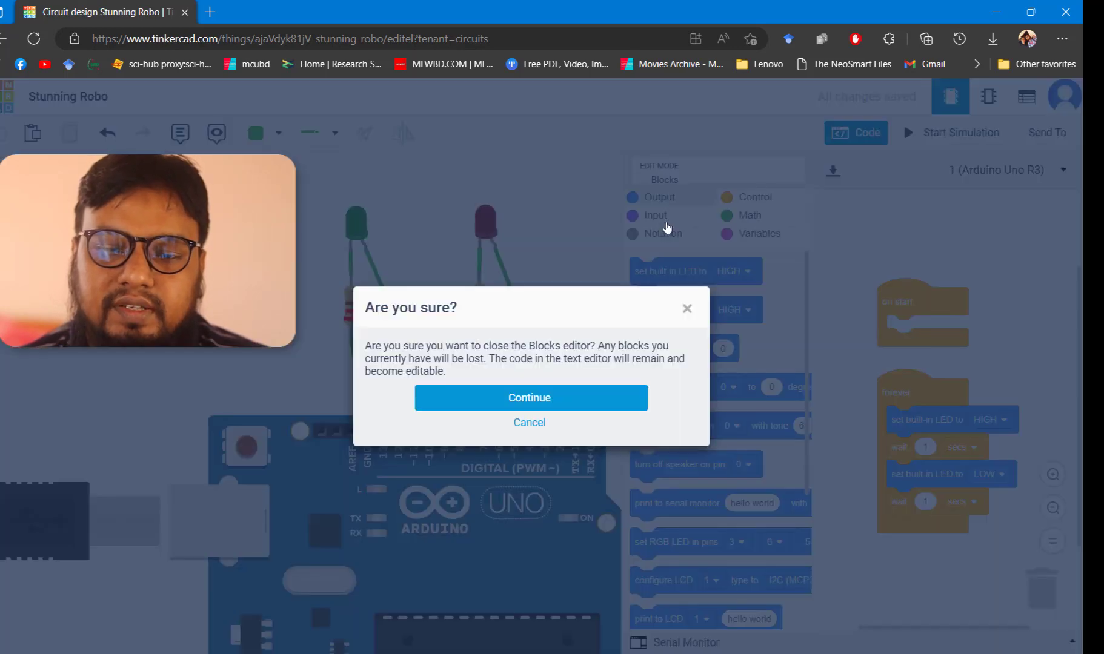
pyautogui.click(523, 404)
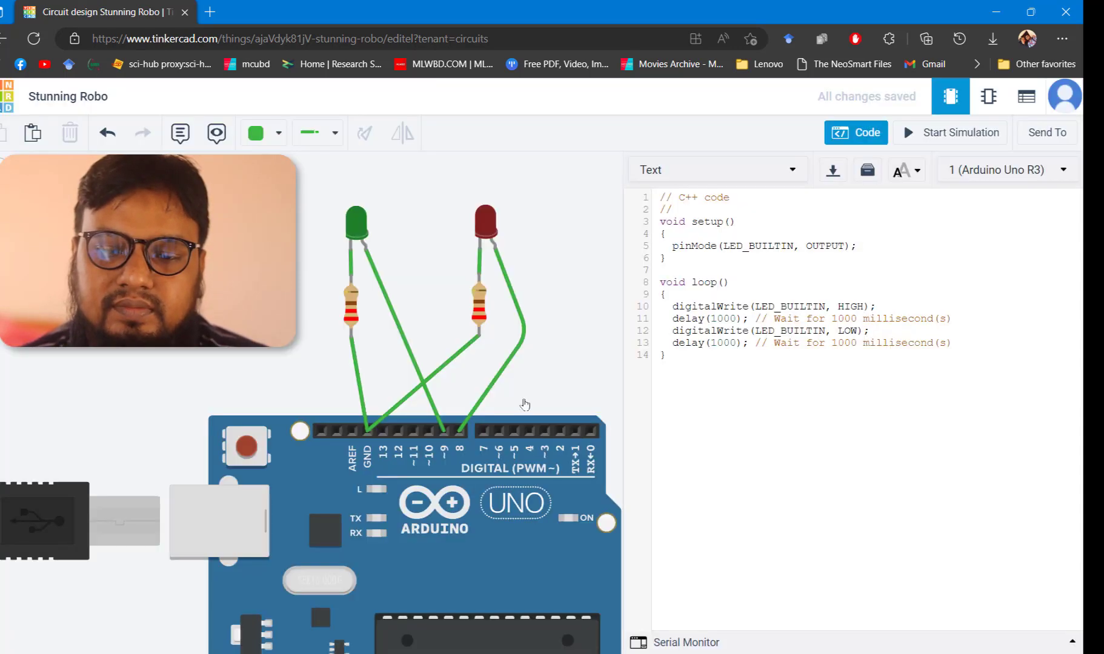
pyautogui.click(766, 255)
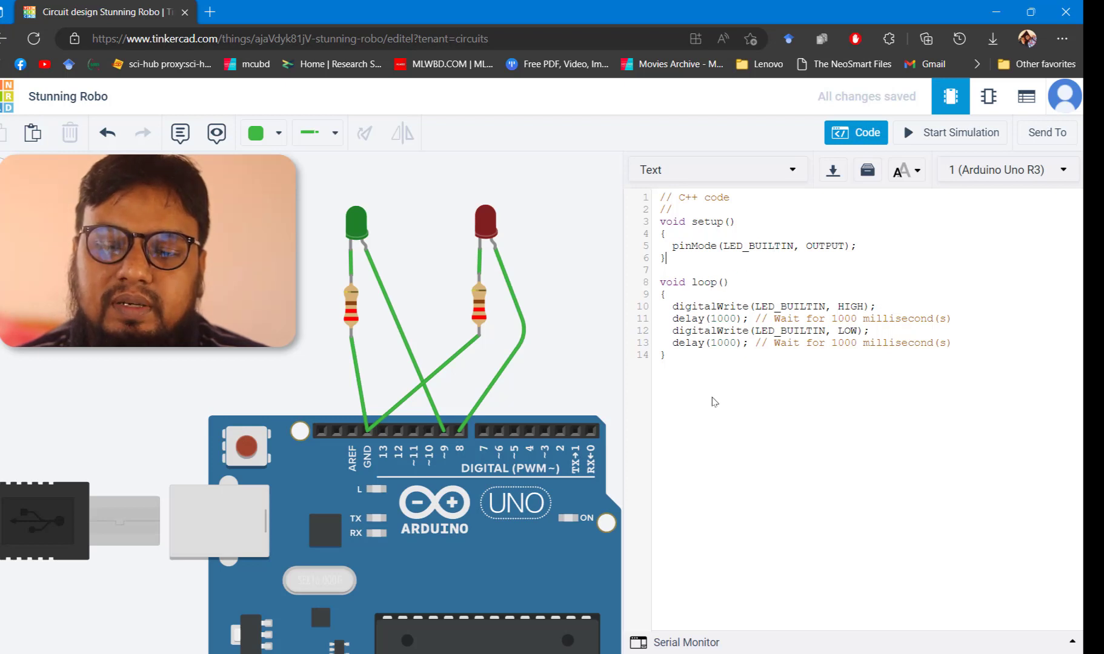
pyautogui.moveTo(686, 391); pyautogui.dragTo(633, 178)
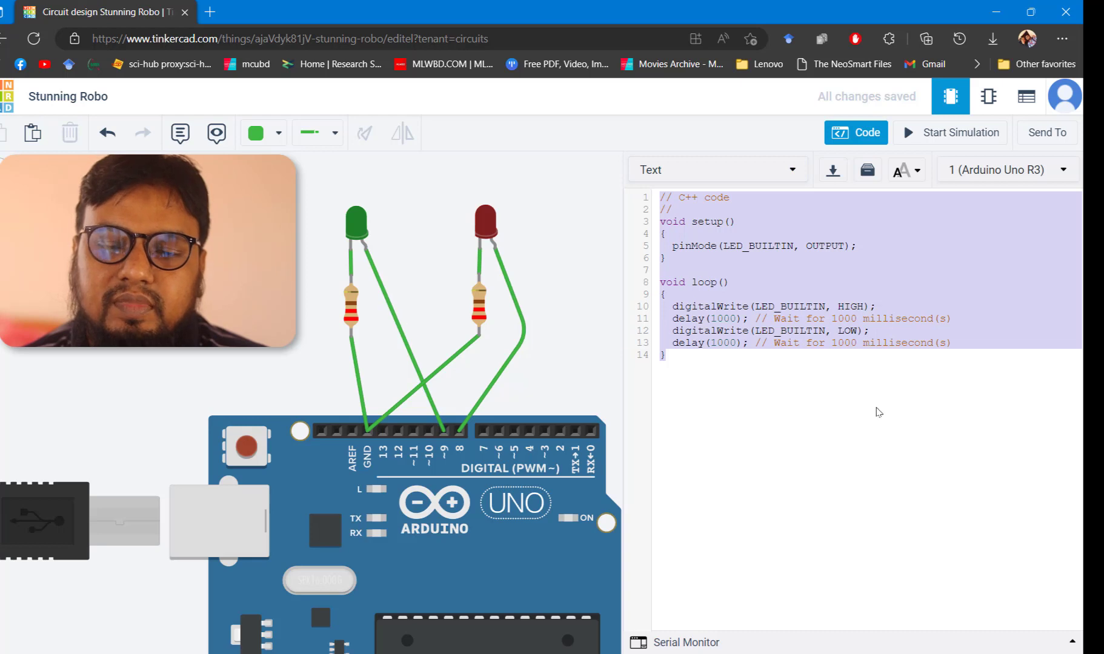
pyautogui.press('Delete')
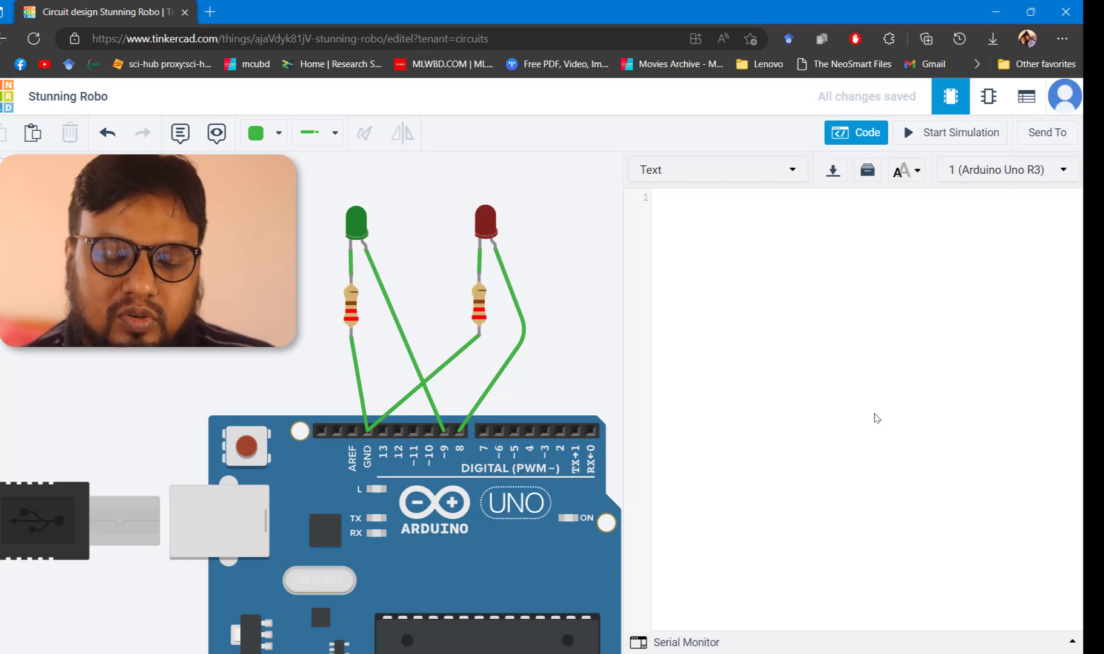
# Write an empty void setup(){ } function with a blank line inside it
pyautogui.write('void s')
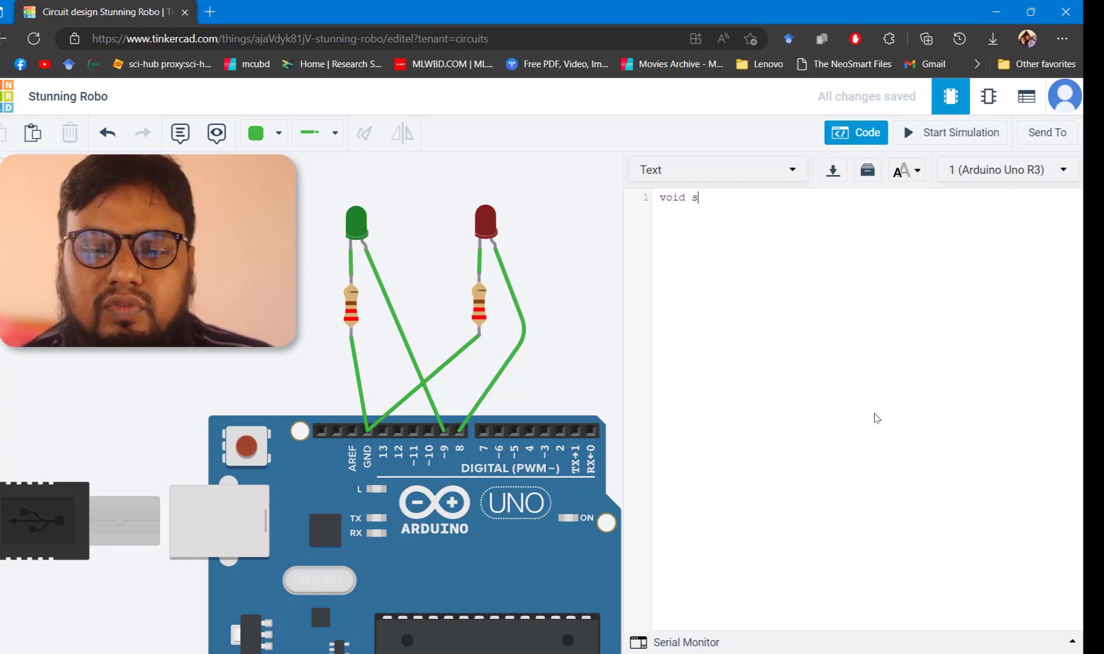
pyautogui.write('etup(')
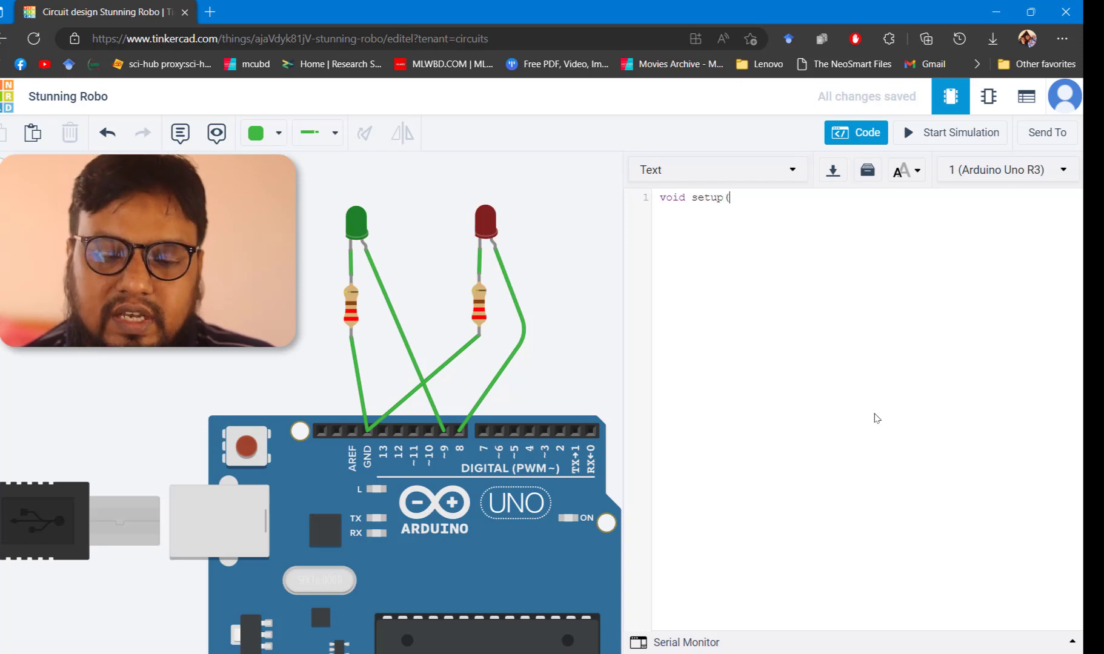
pyautogui.write('){  ')
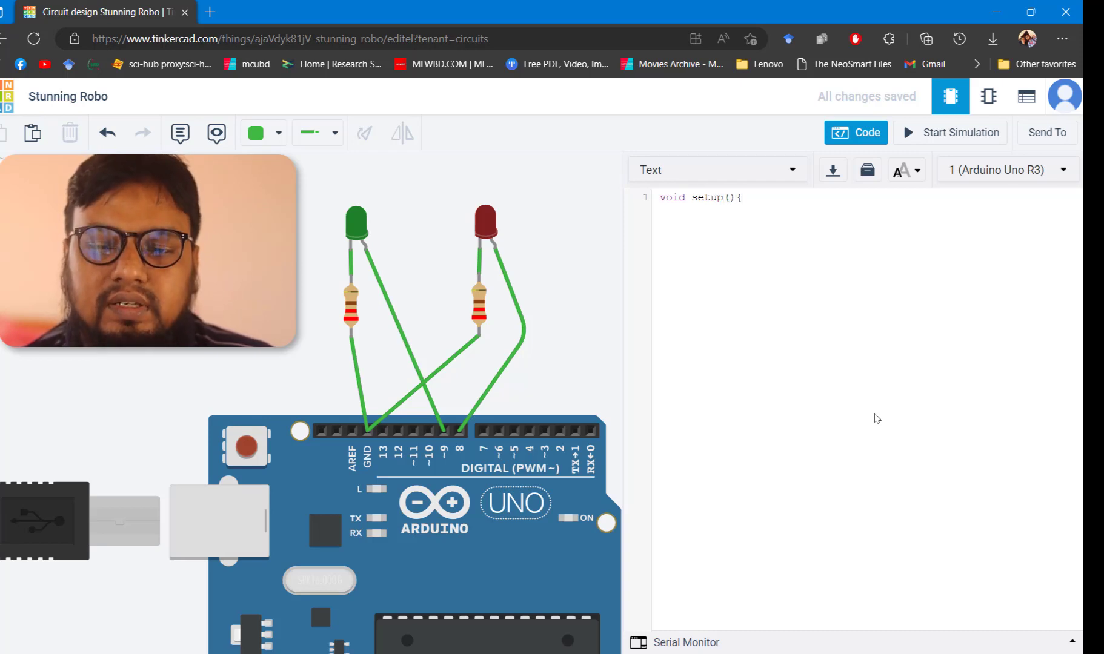
pyautogui.write('}')
pyautogui.press('Left')
pyautogui.press('Return')
pyautogui.press('Return')
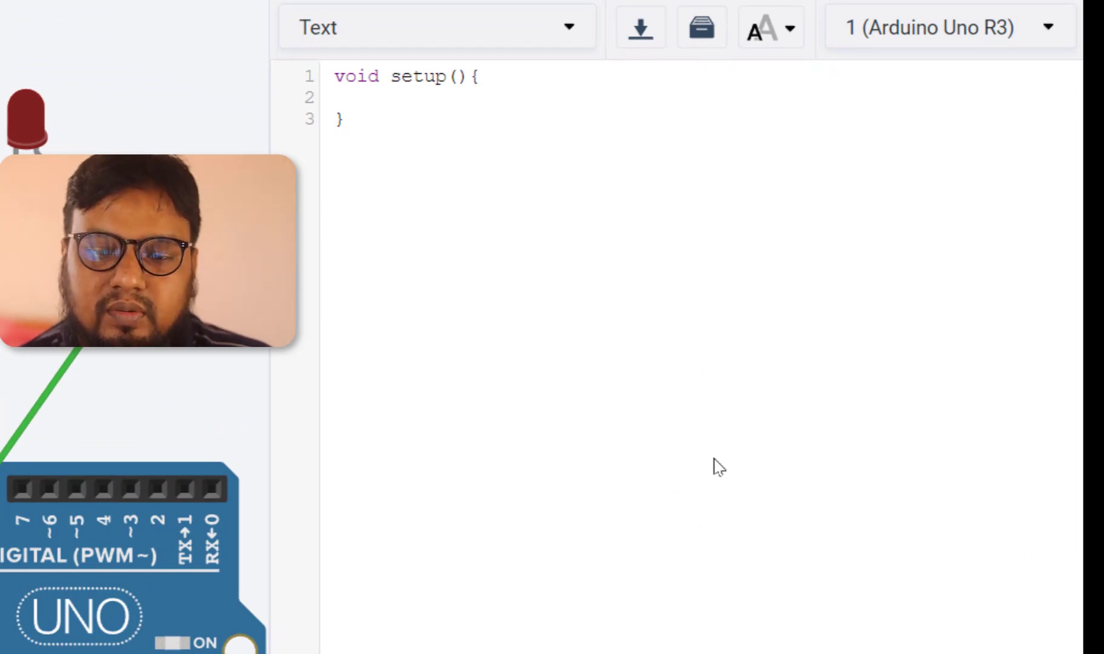
# Add pinMode(8,OUTPUT); inside the setup function
pyautogui.write('pinM')
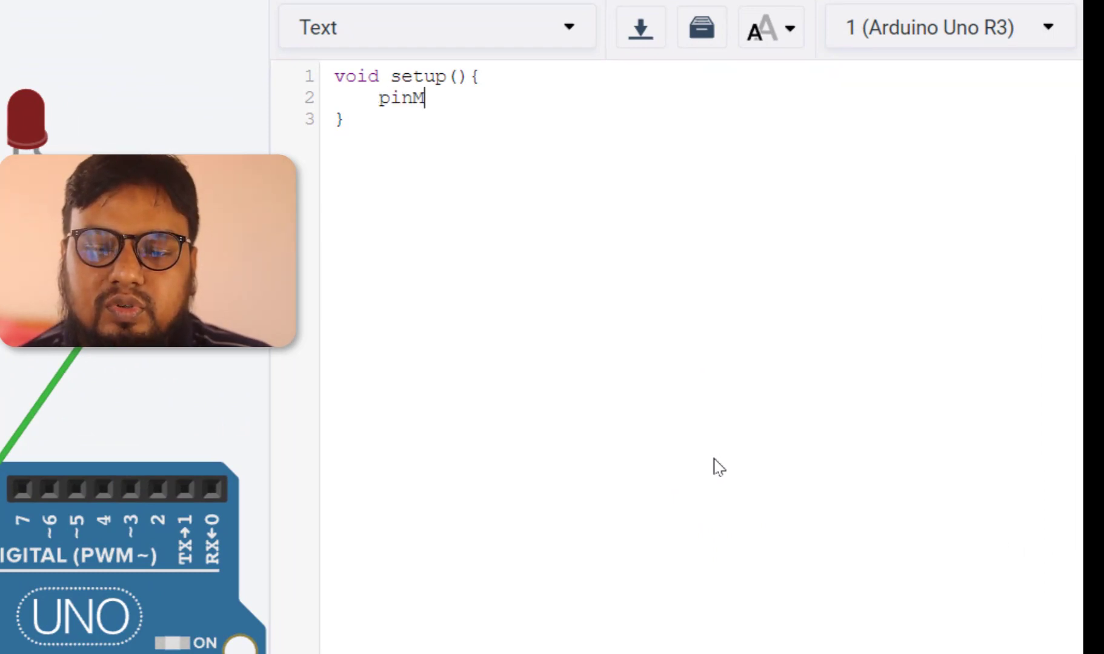
pyautogui.write('ode()')
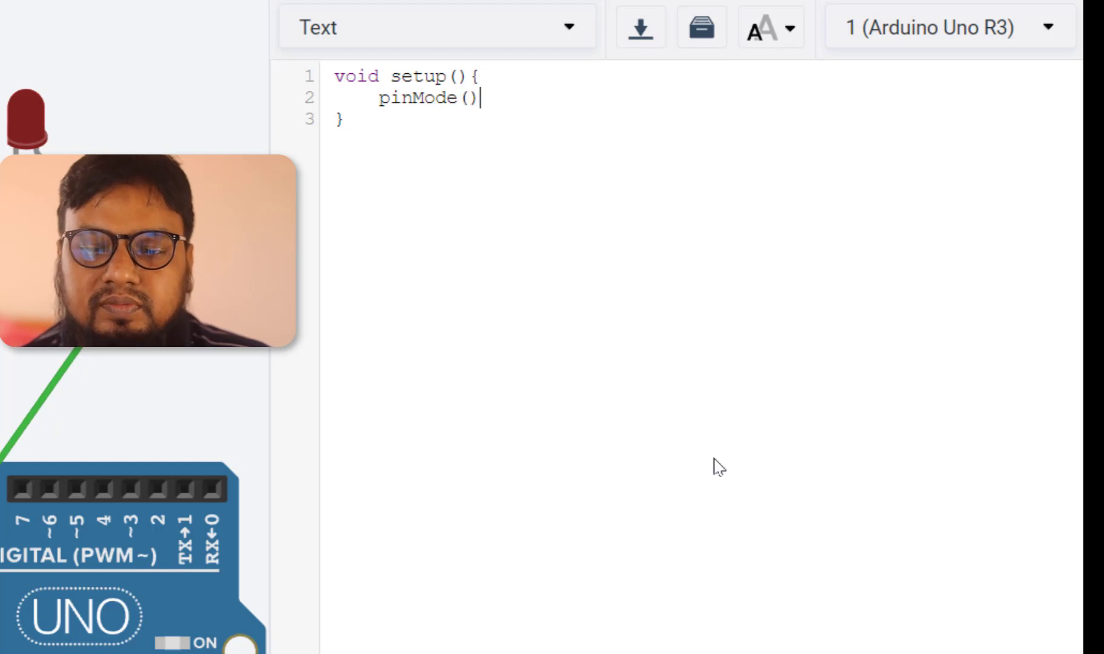
pyautogui.press('Left')
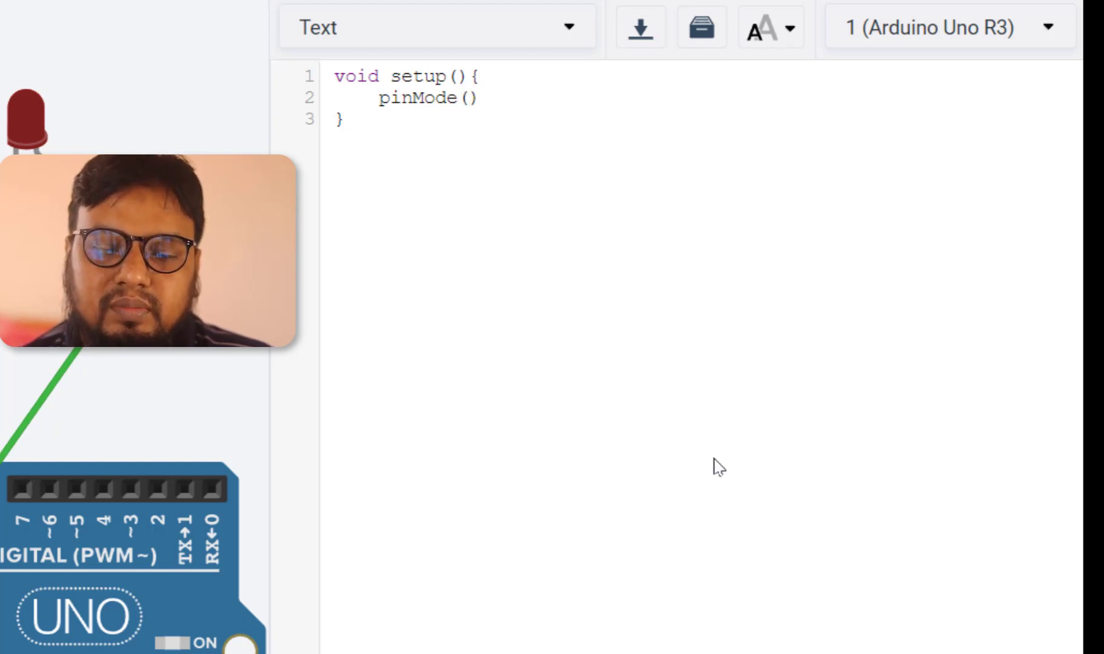
pyautogui.write('8')
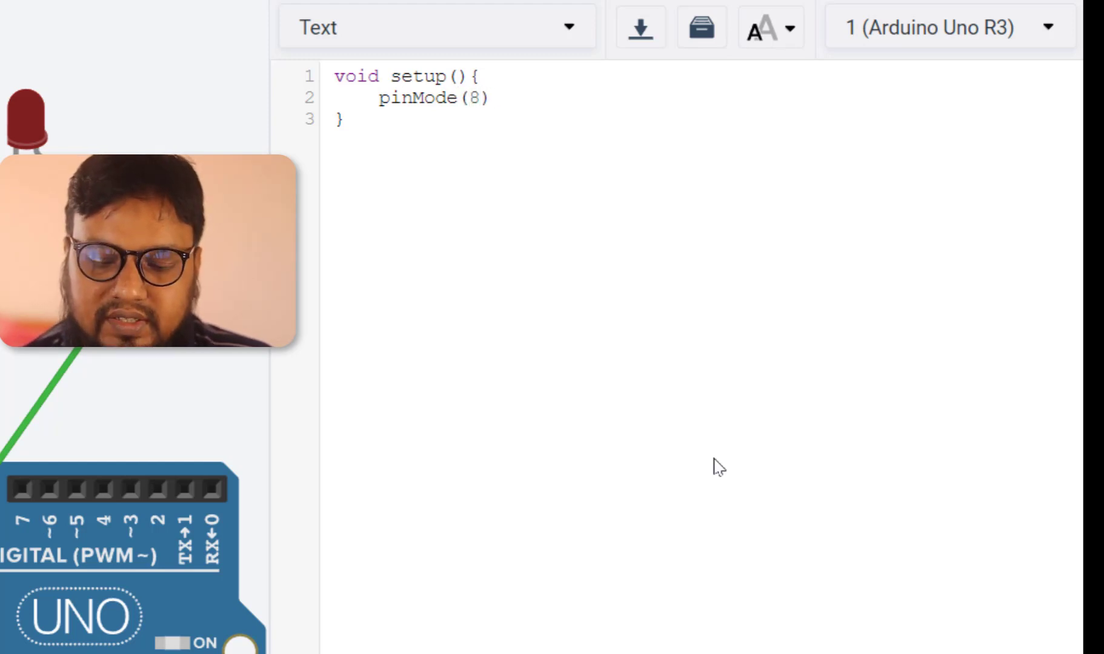
pyautogui.write(',')
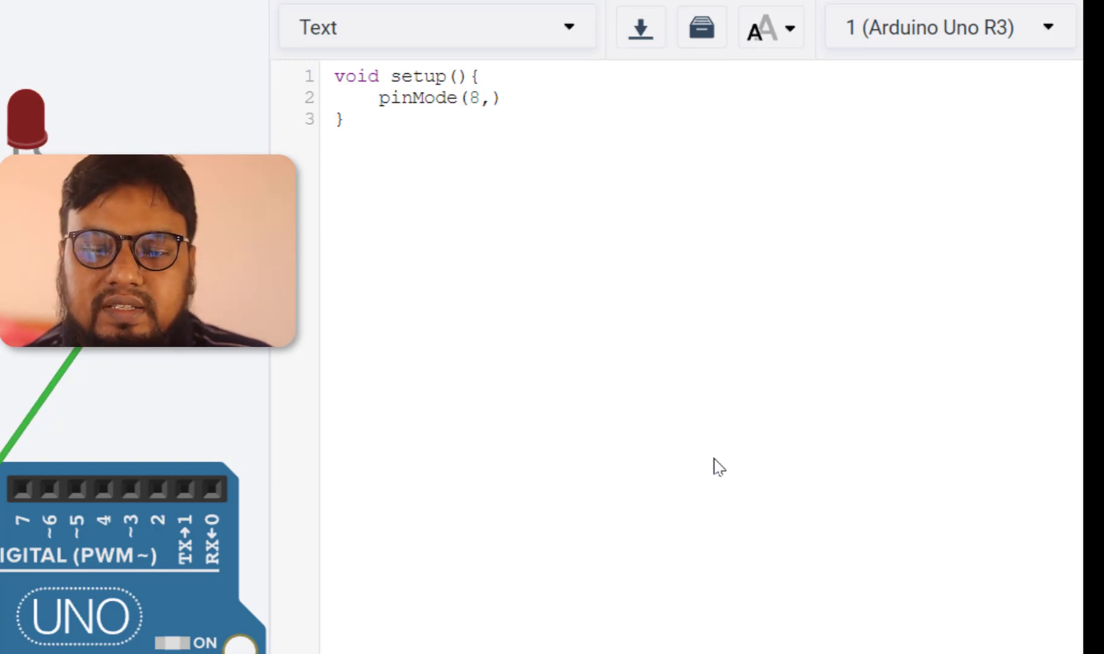
pyautogui.write('OUTPUT')
pyautogui.press('Right')
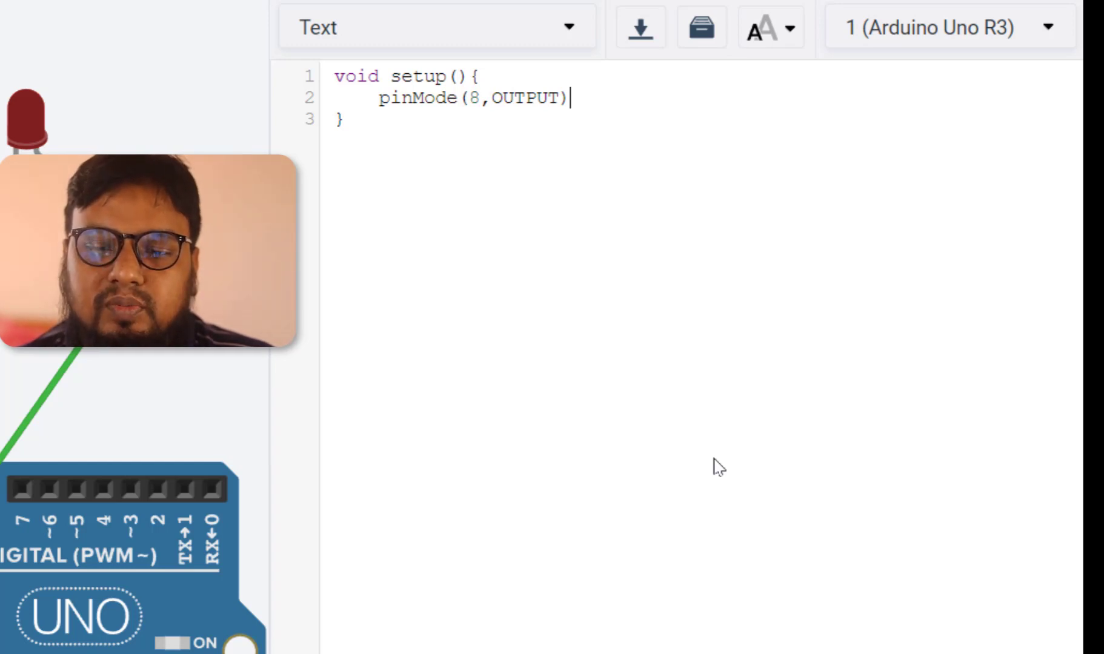
pyautogui.write(';')
# Duplicate the pinMode line and change the copy's pin to 9
pyautogui.hotkey('shift', 'Up')
pyautogui.hotkey('shift', 'Right')
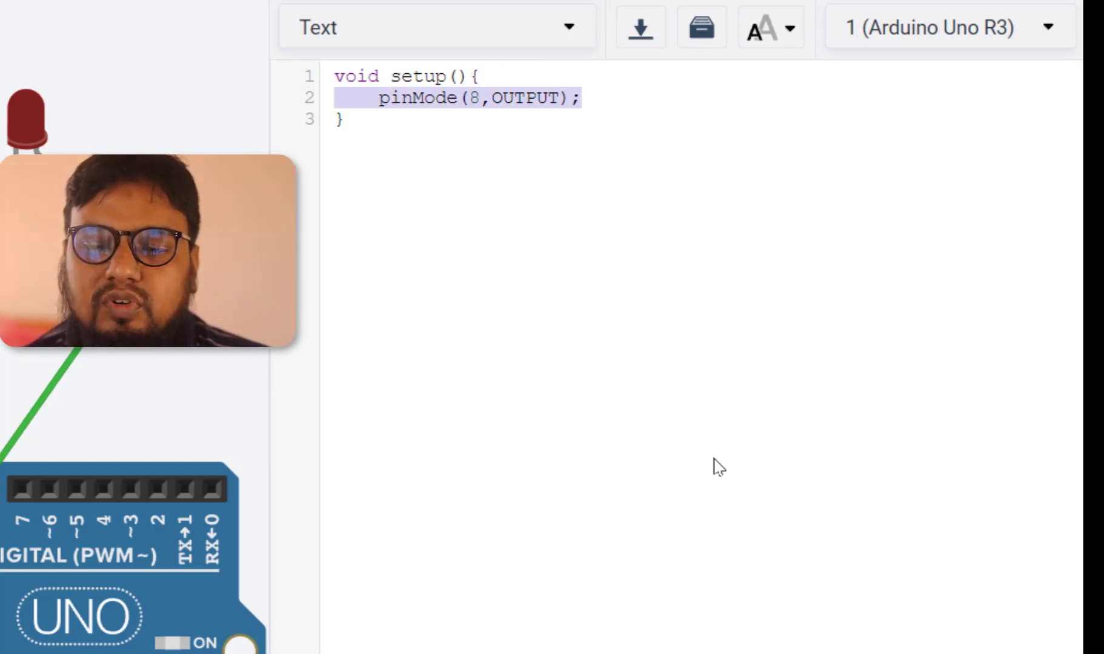
pyautogui.hotkey('ctrl', 'c')
pyautogui.press('Right')
pyautogui.press('Return')
pyautogui.hotkey('ctrl', 'v')
pyautogui.press('Left')
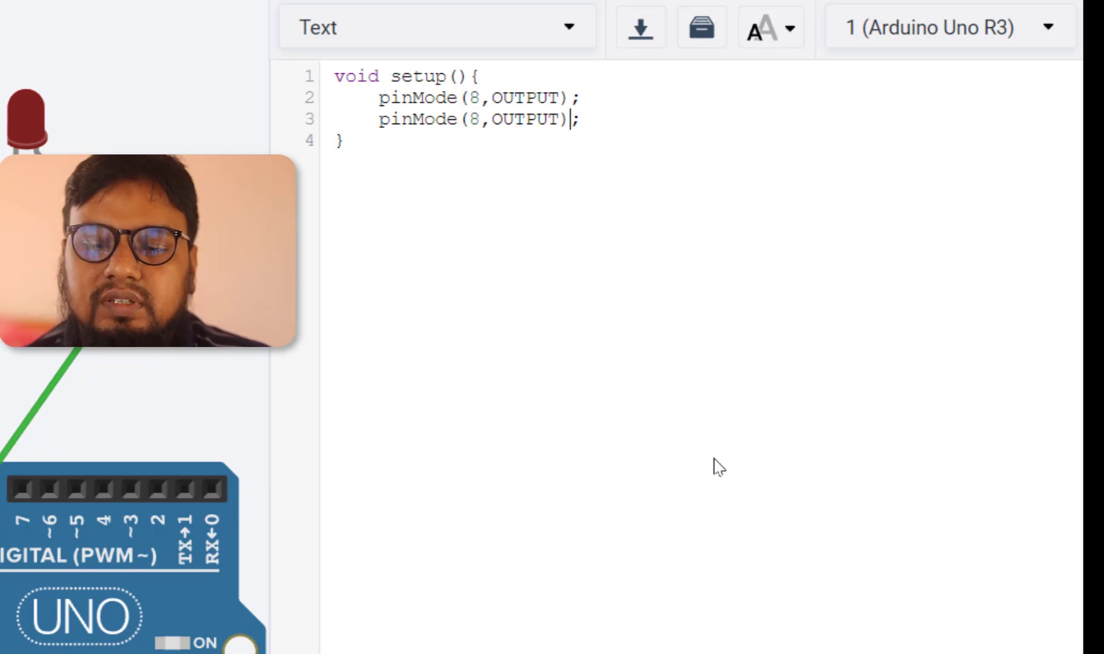
pyautogui.press('Left')
pyautogui.press('Left')
pyautogui.press('Left')
pyautogui.press('Left')
pyautogui.press('Left')
pyautogui.press('Left')
pyautogui.press('Left')
pyautogui.press('Left')
pyautogui.press('BackSpace')
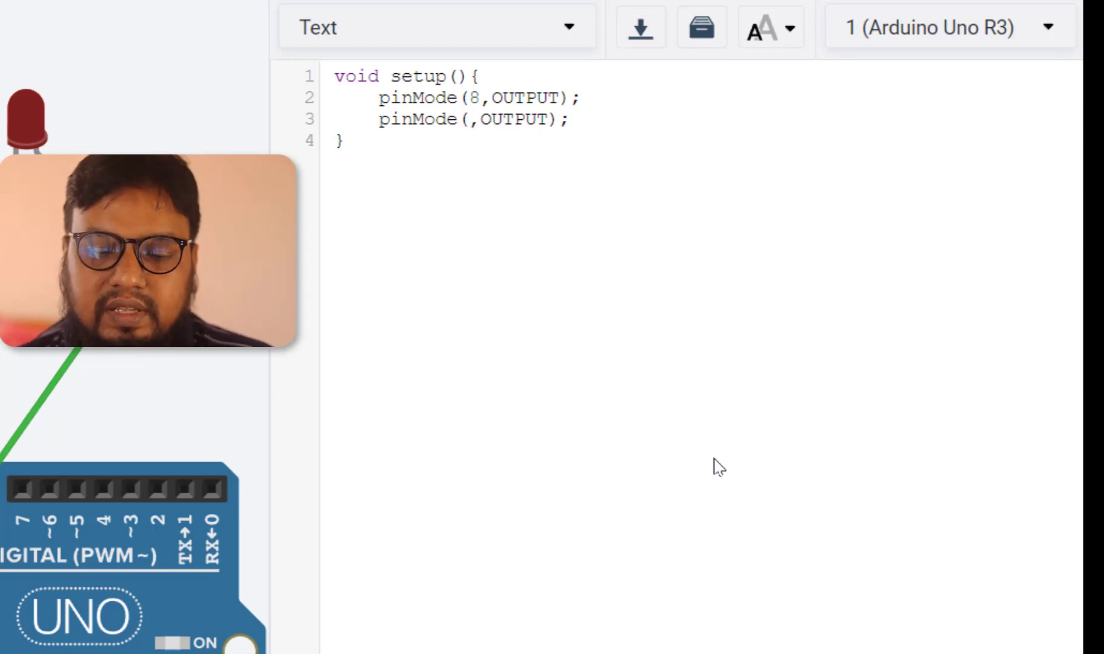
pyautogui.write('9')
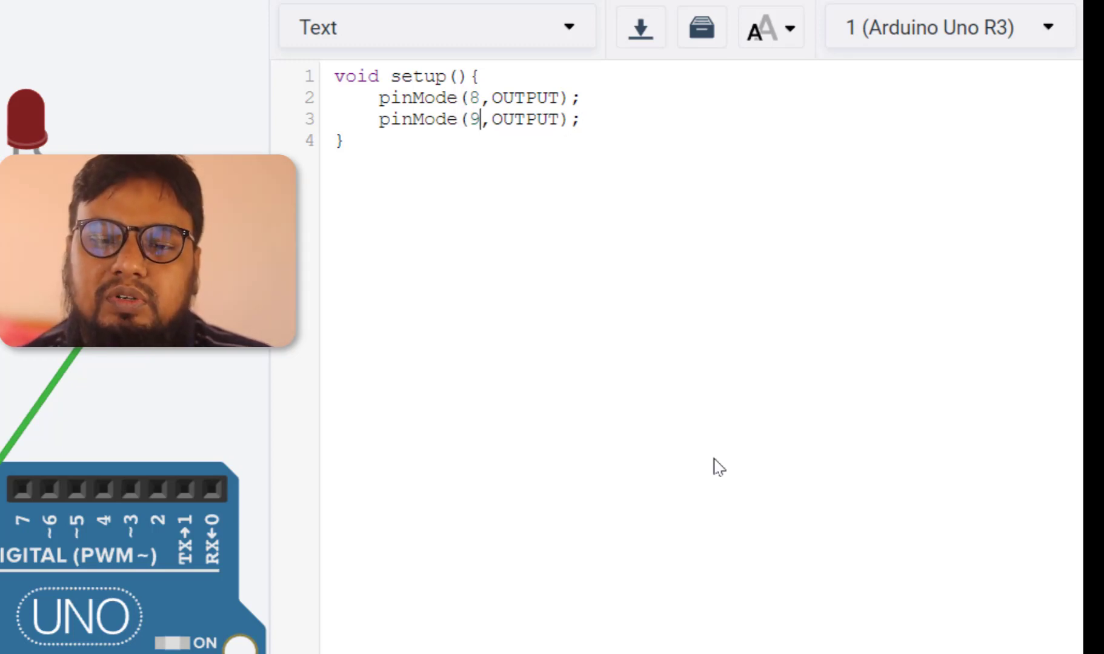
# Add an empty void loop(){} function below the setup function after a blank line
pyautogui.press('Down')
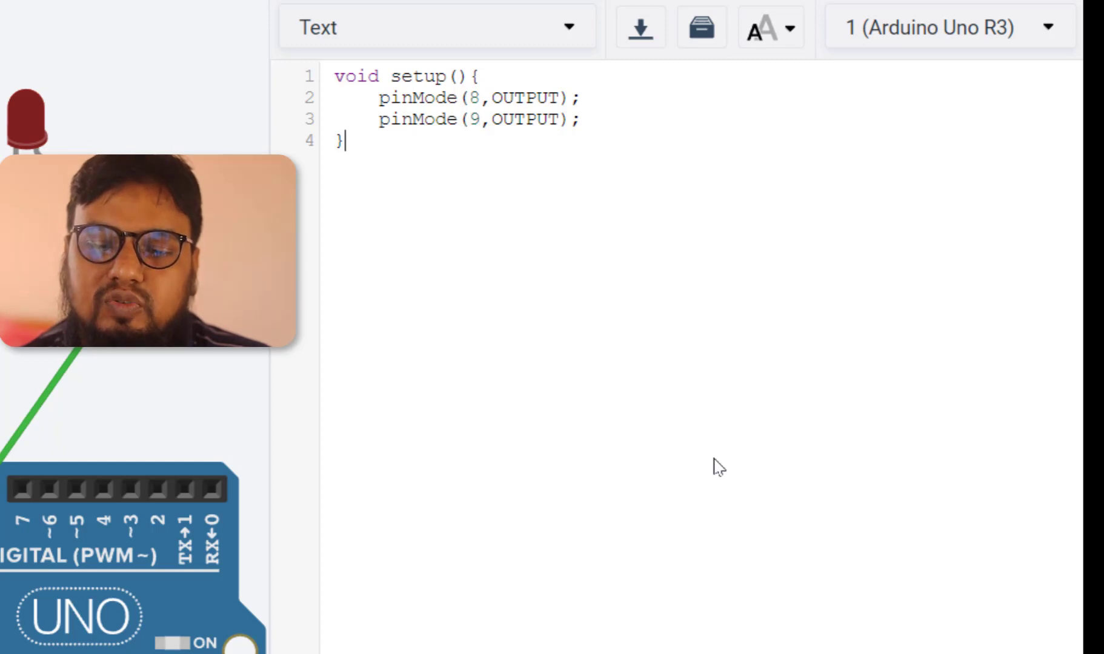
pyautogui.press('Return')
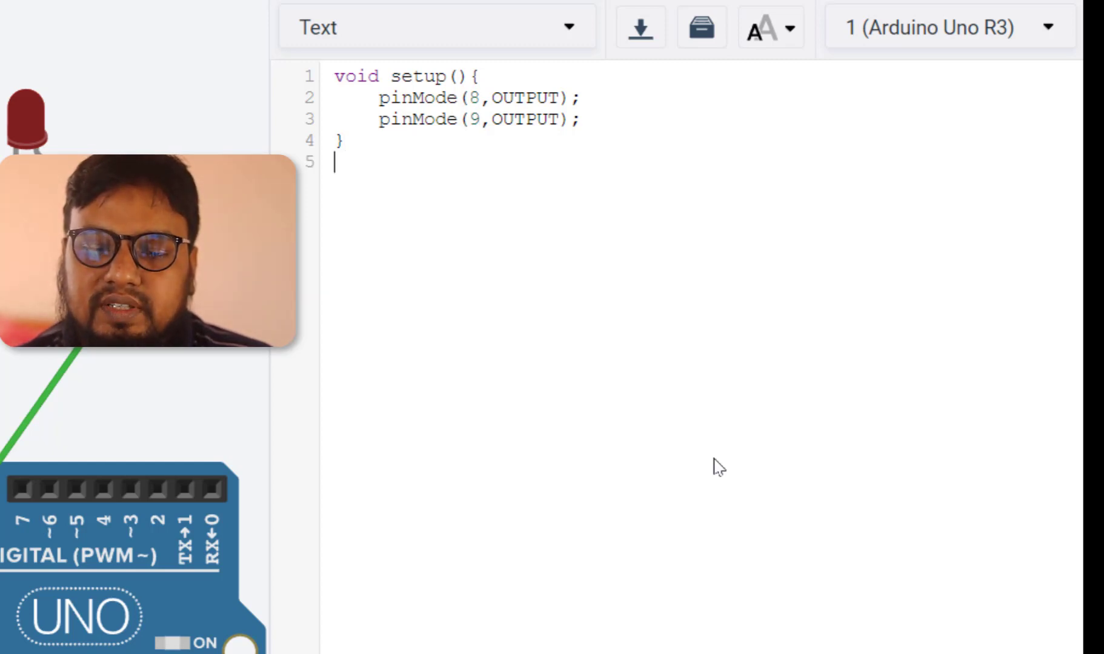
pyautogui.press('Return')
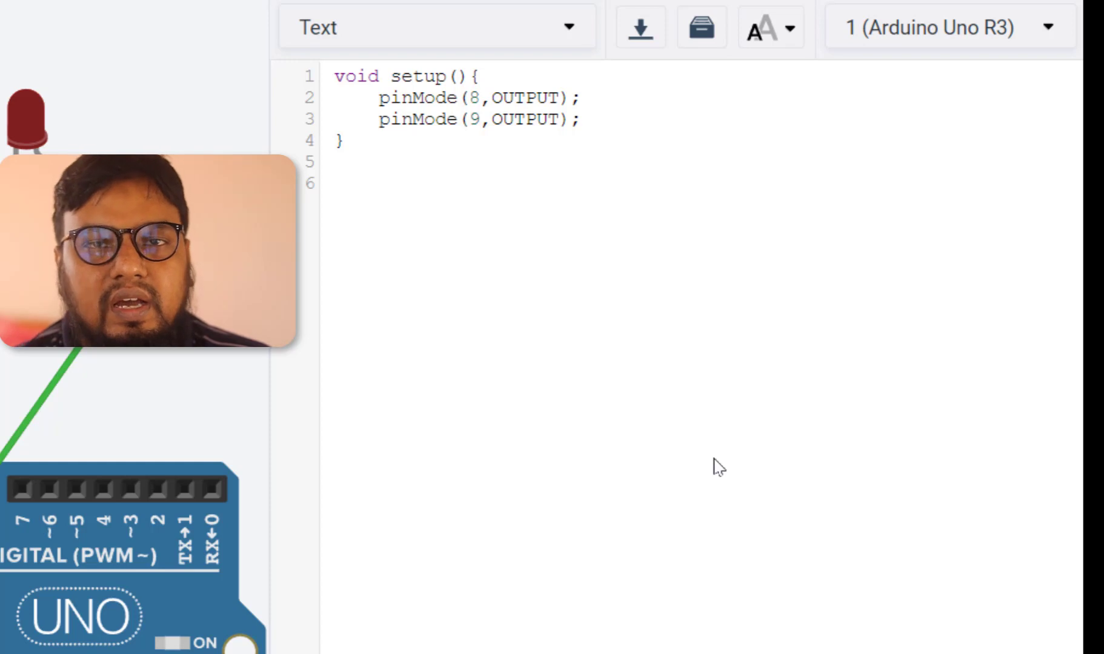
pyautogui.write('vo')
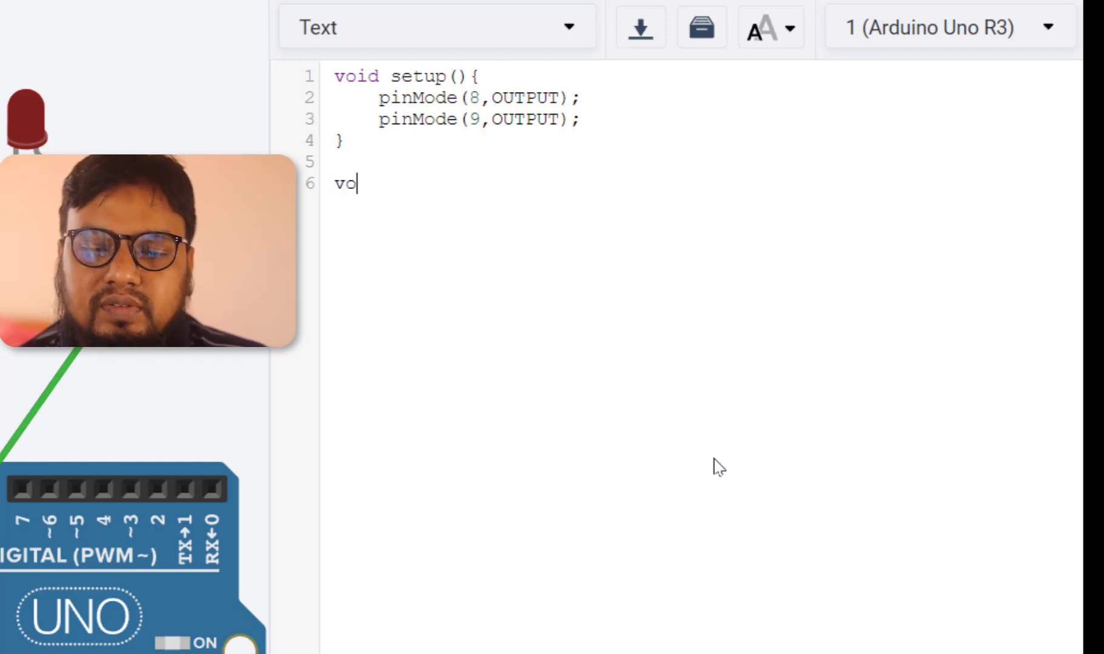
pyautogui.write('id loop()')
pyautogui.press('BackSpace')
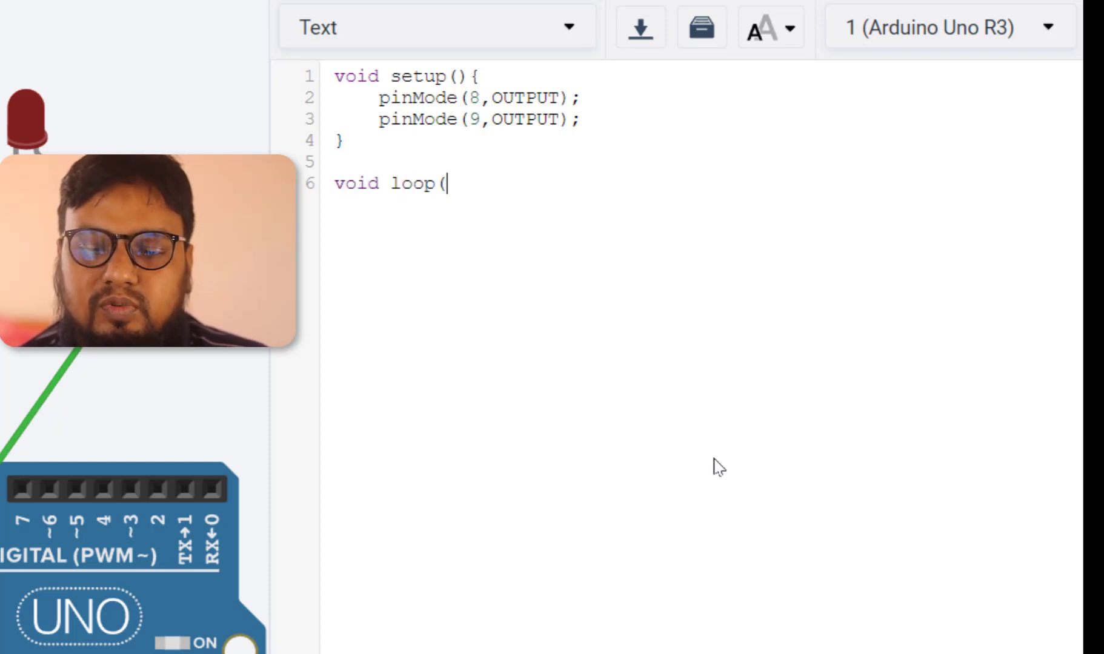
pyautogui.write(')')
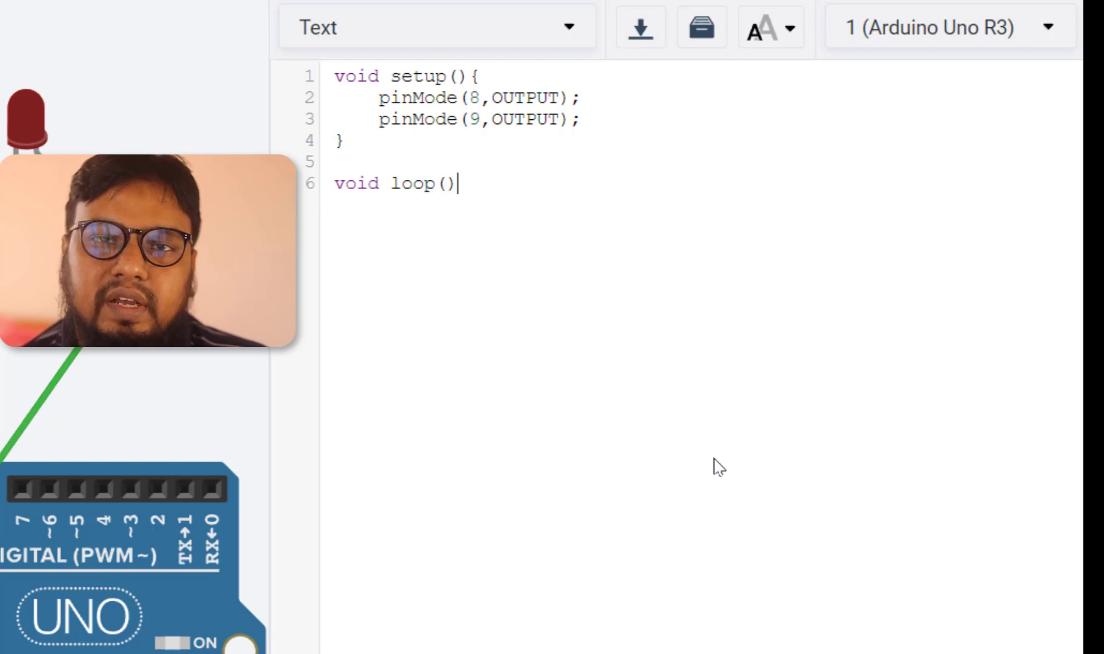
pyautogui.write('{}')
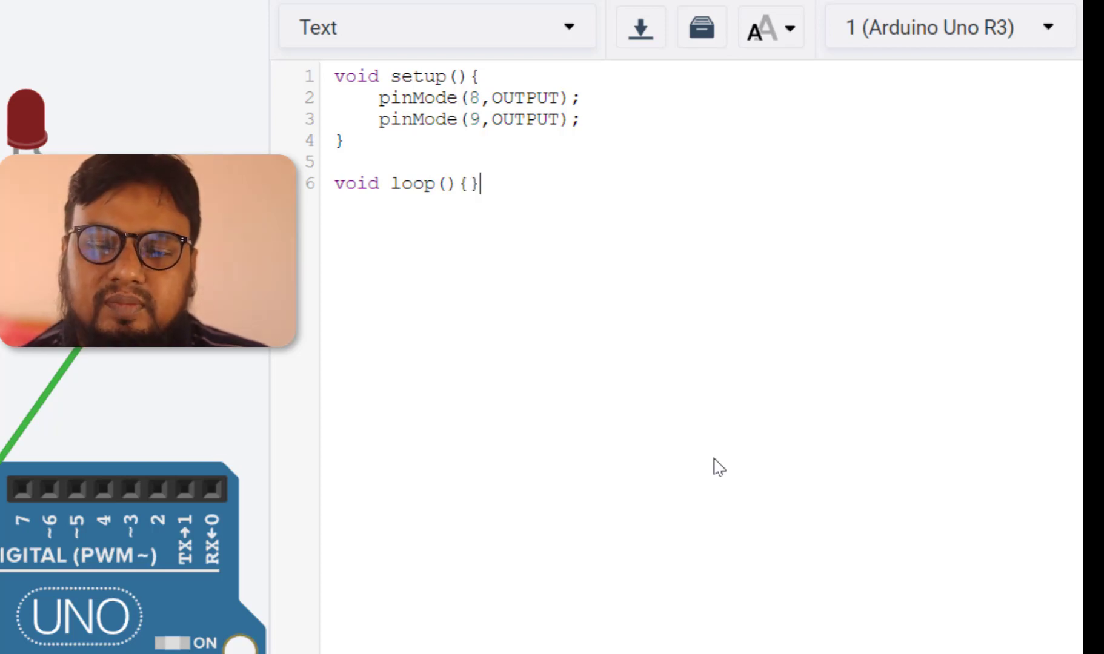
# Split the loop function's braces onto separate lines with indented blank lines between them
pyautogui.press('Left')
pyautogui.press('Return')
pyautogui.press('Return')
pyautogui.press('Return')
pyautogui.press('Up')
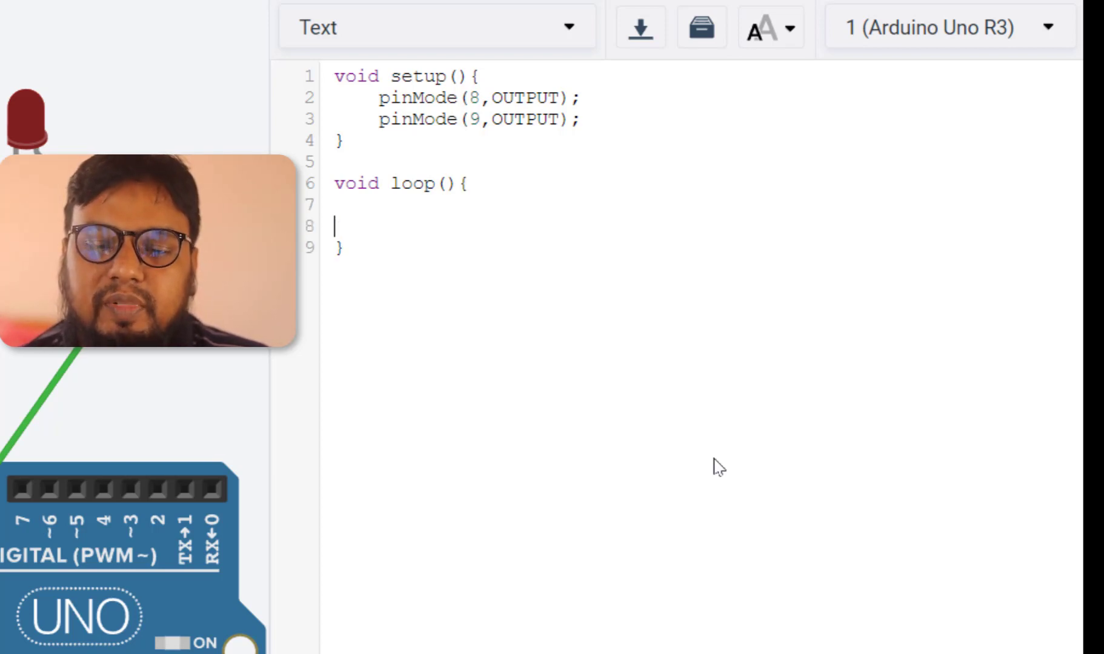
pyautogui.press('Up')
pyautogui.press('Tab')
pyautogui.press('Return')
pyautogui.press('Up')
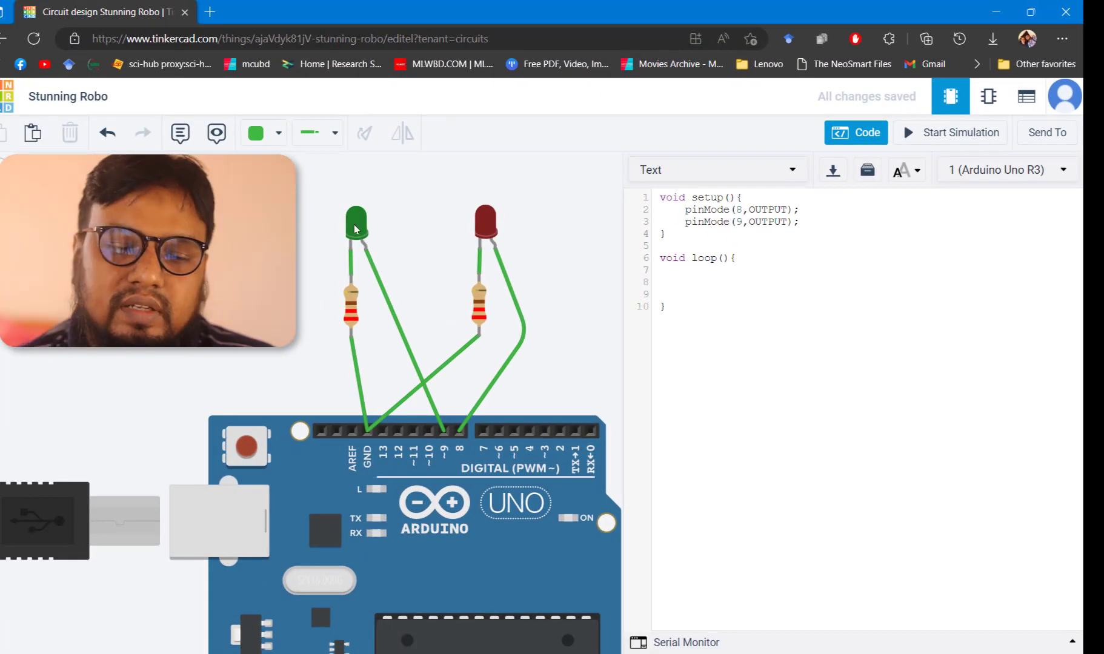
# Inspect the green and red LEDs' name and colour properties, then reopen the code editor
pyautogui.click(357, 226)
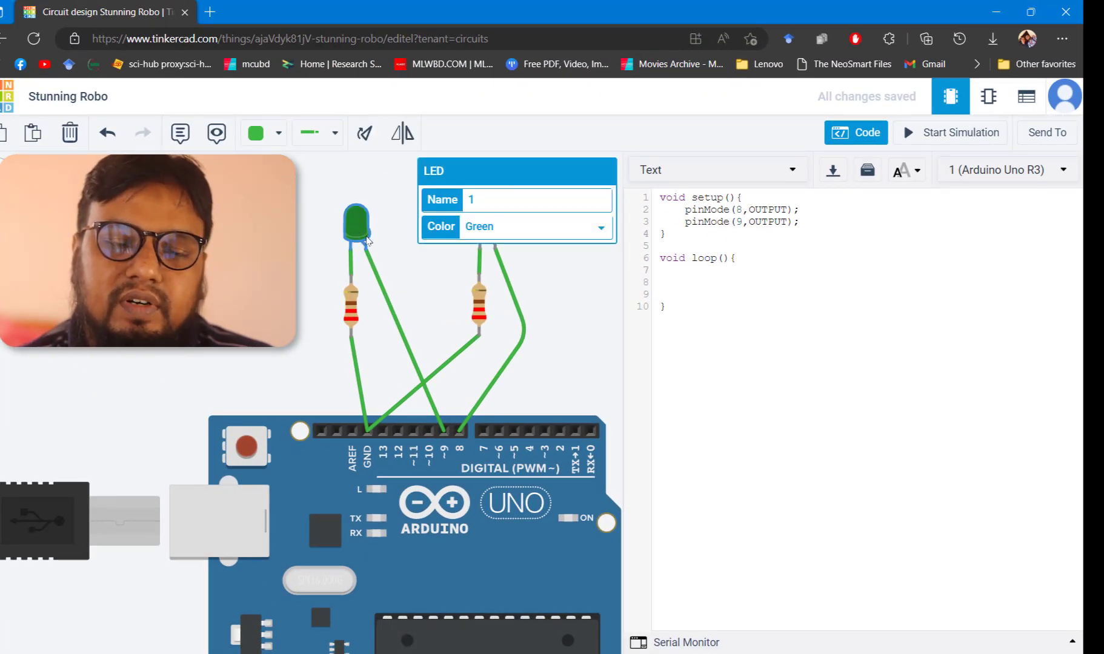
pyautogui.click(400, 255)
pyautogui.click(485, 224)
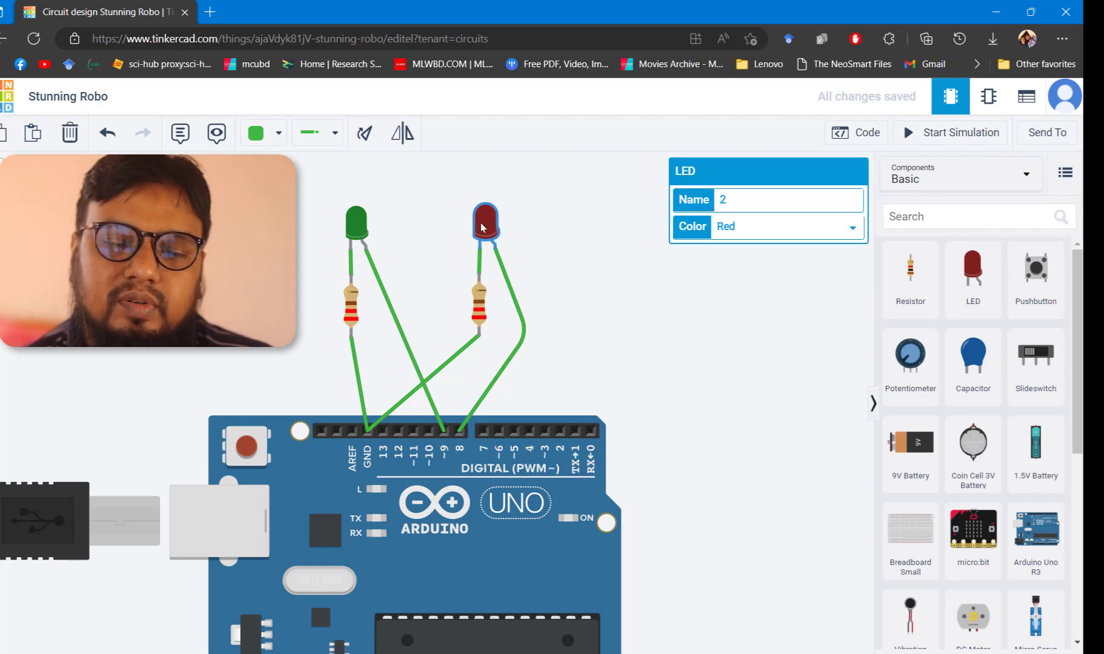
pyautogui.click(427, 241)
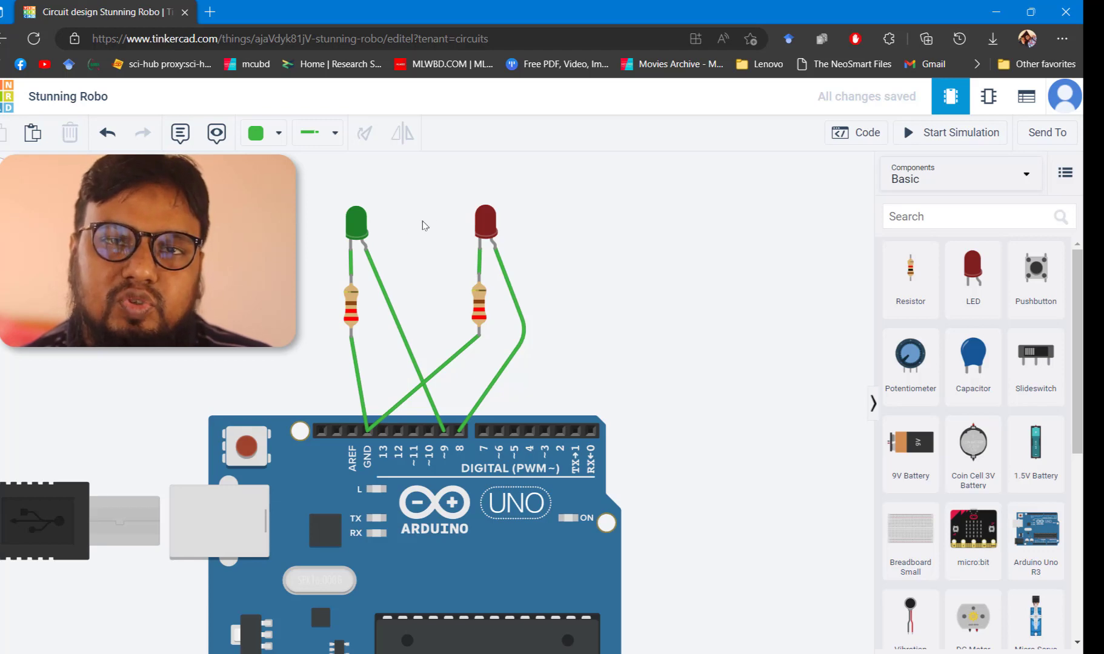
pyautogui.click(856, 134)
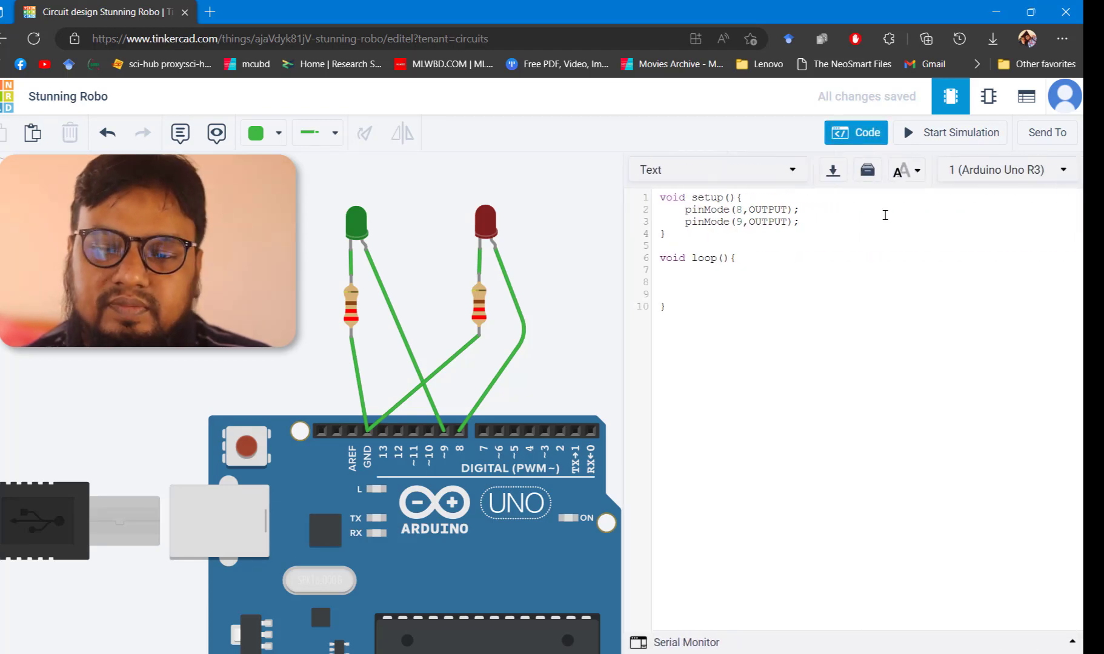
# Write digitalWrite(9,HIGH); as the first line inside the loop function
pyautogui.click(732, 273)
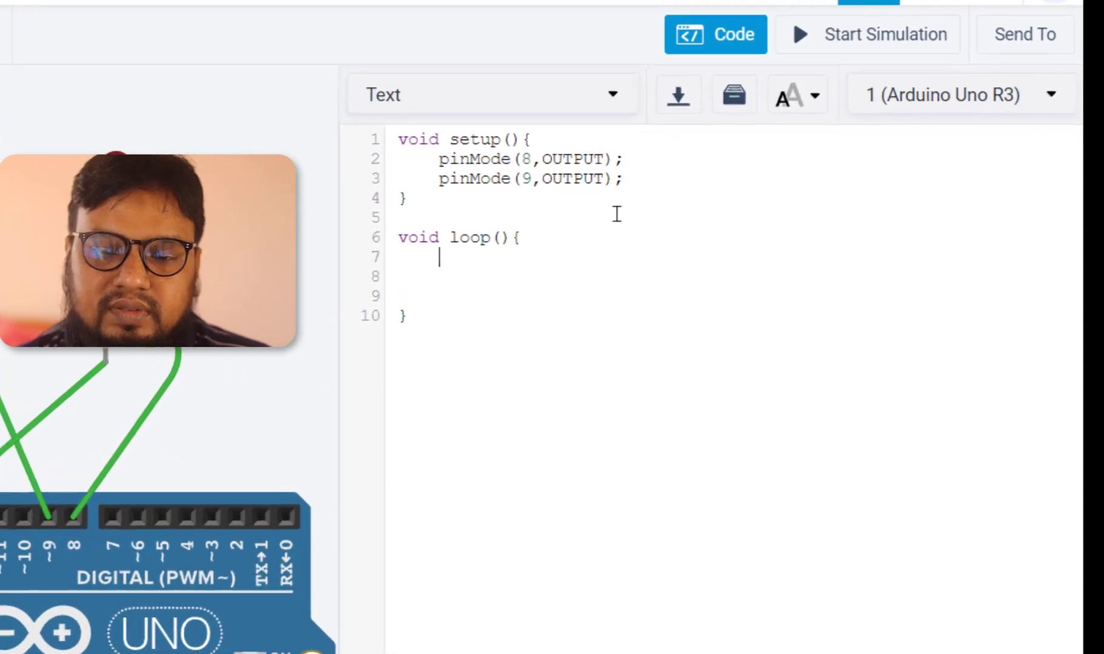
pyautogui.write('digi')
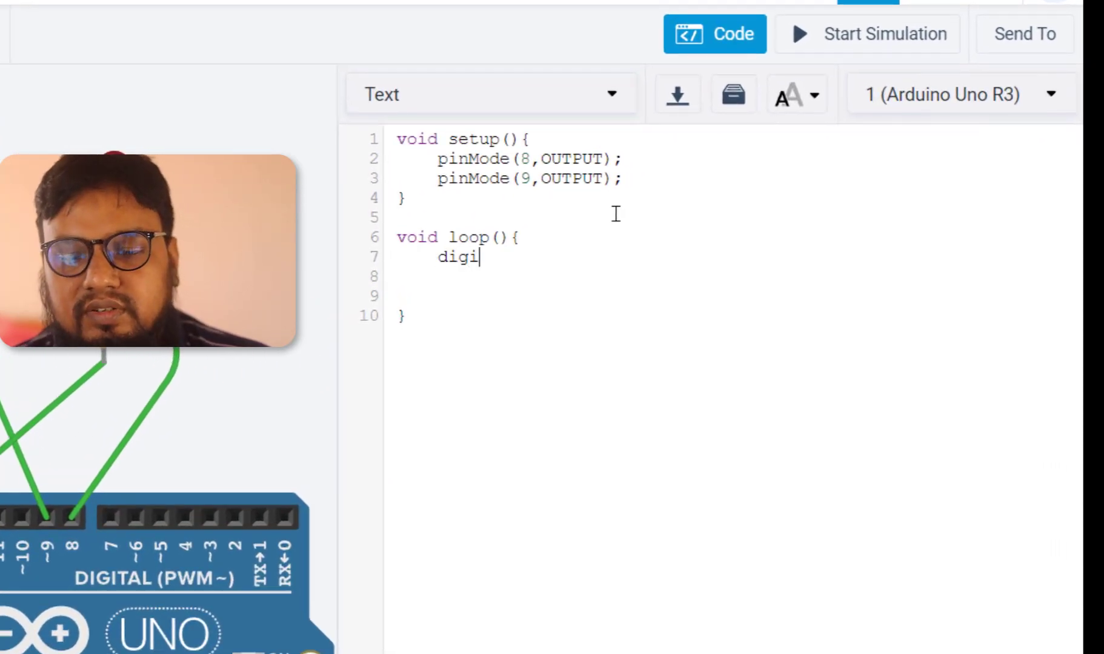
pyautogui.write('talWrite')
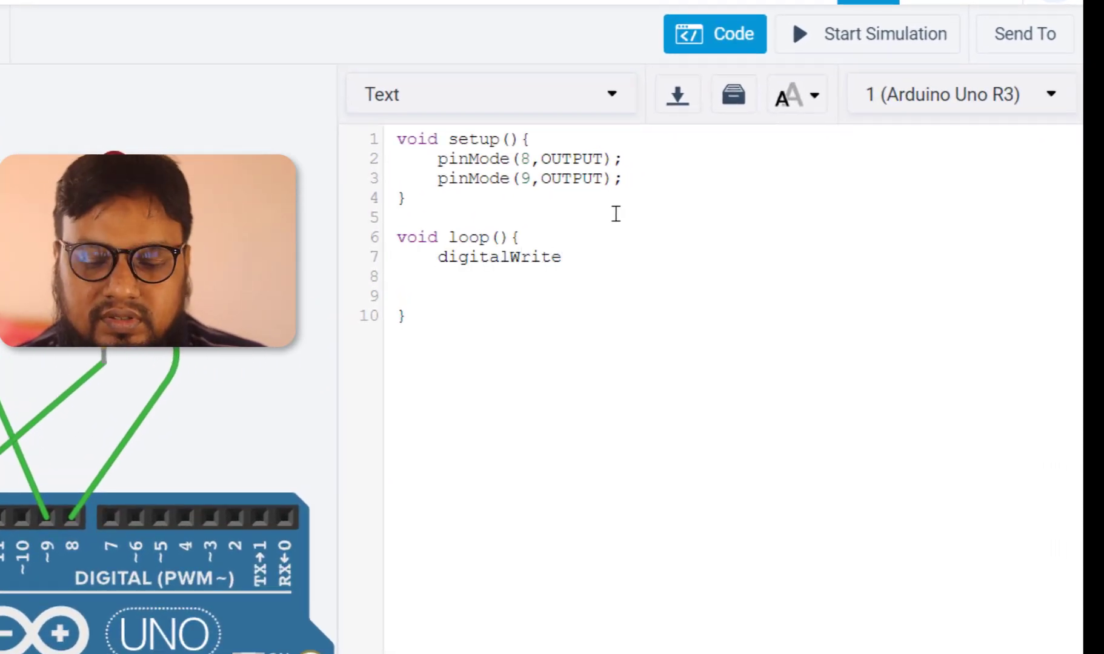
pyautogui.write('(')
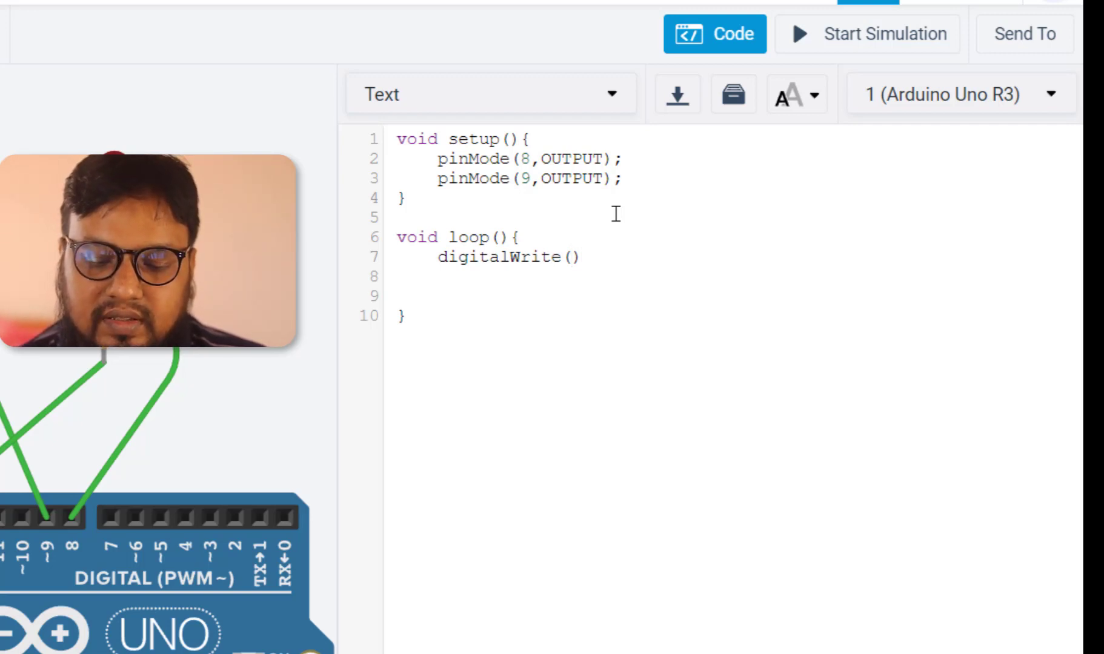
pyautogui.write('9')
pyautogui.write(',HIG')
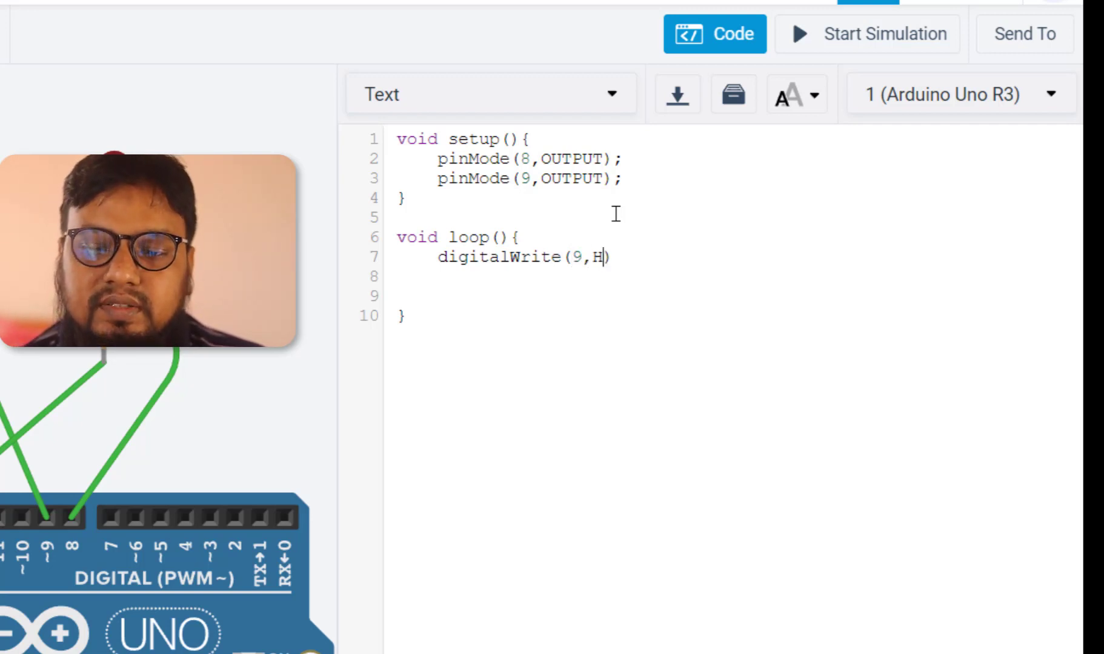
pyautogui.write('H')
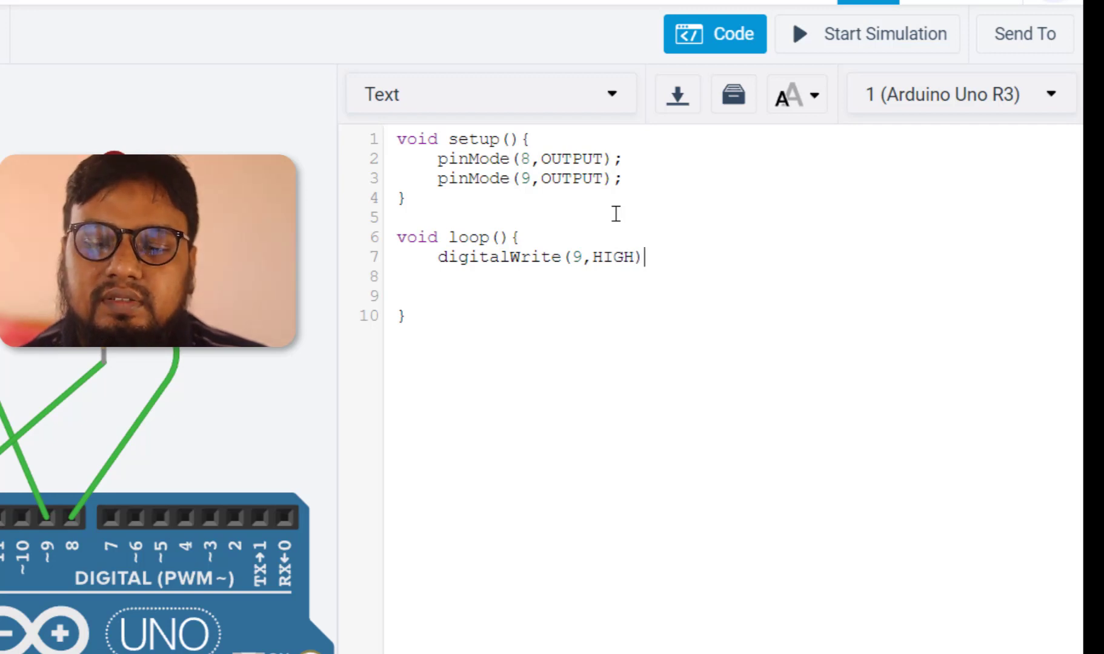
pyautogui.write(');')
# Duplicate the digitalWrite line below itself and change the copy's state to LOW
pyautogui.hotkey('shift', 'Home')
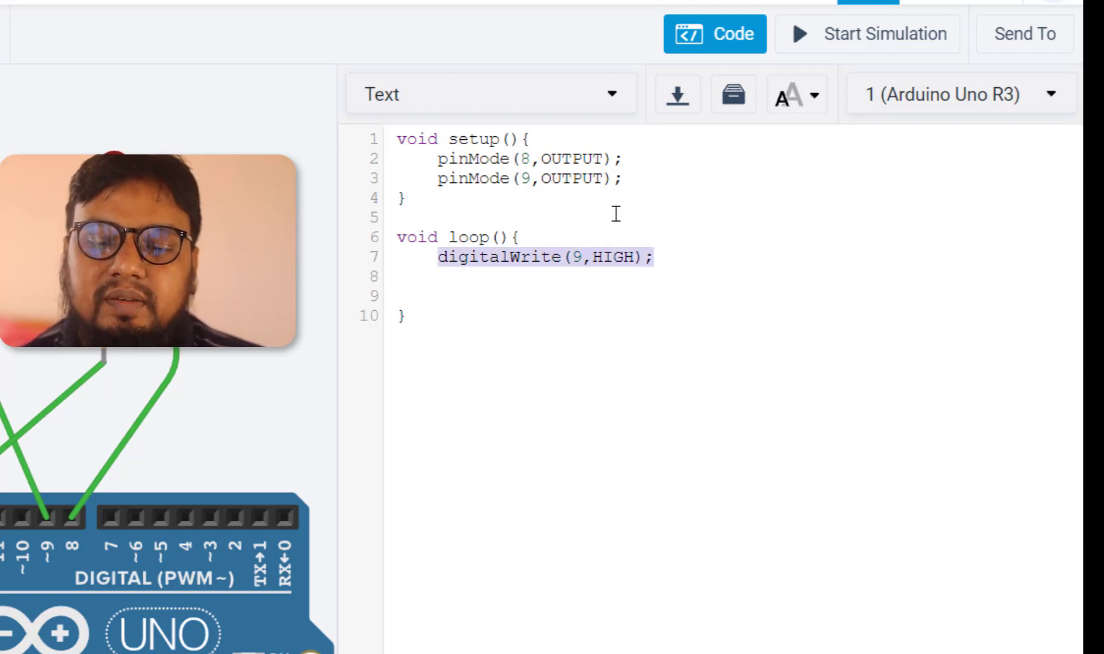
pyautogui.hotkey('ctrl', 'c')
pyautogui.press('End')
pyautogui.press('Return')
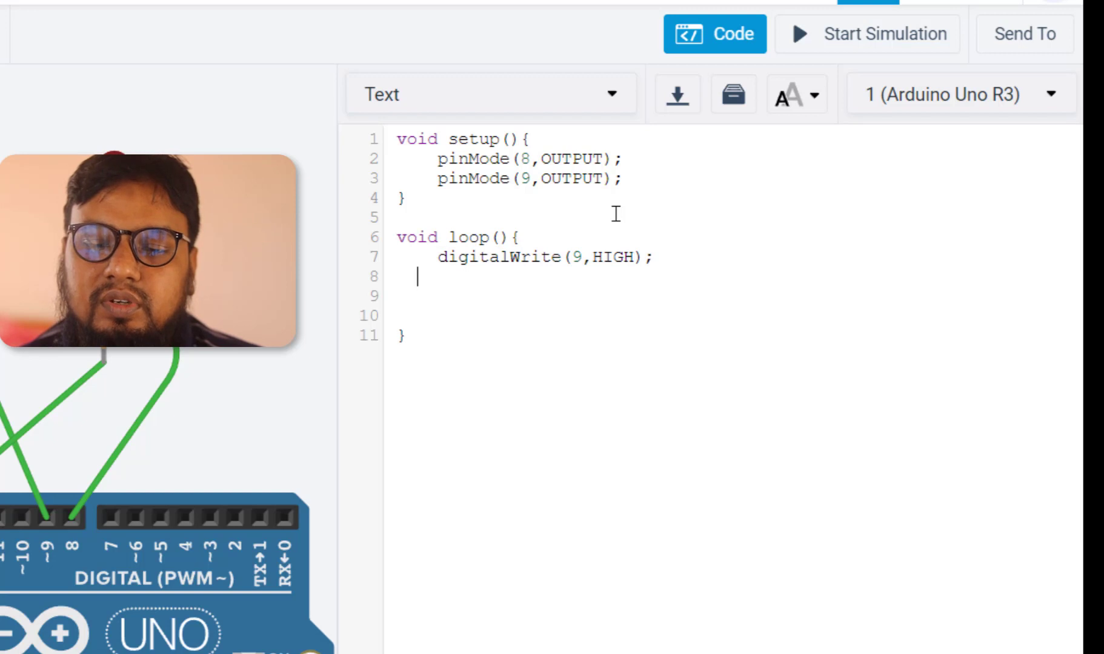
pyautogui.hotkey('ctrl', 'v')
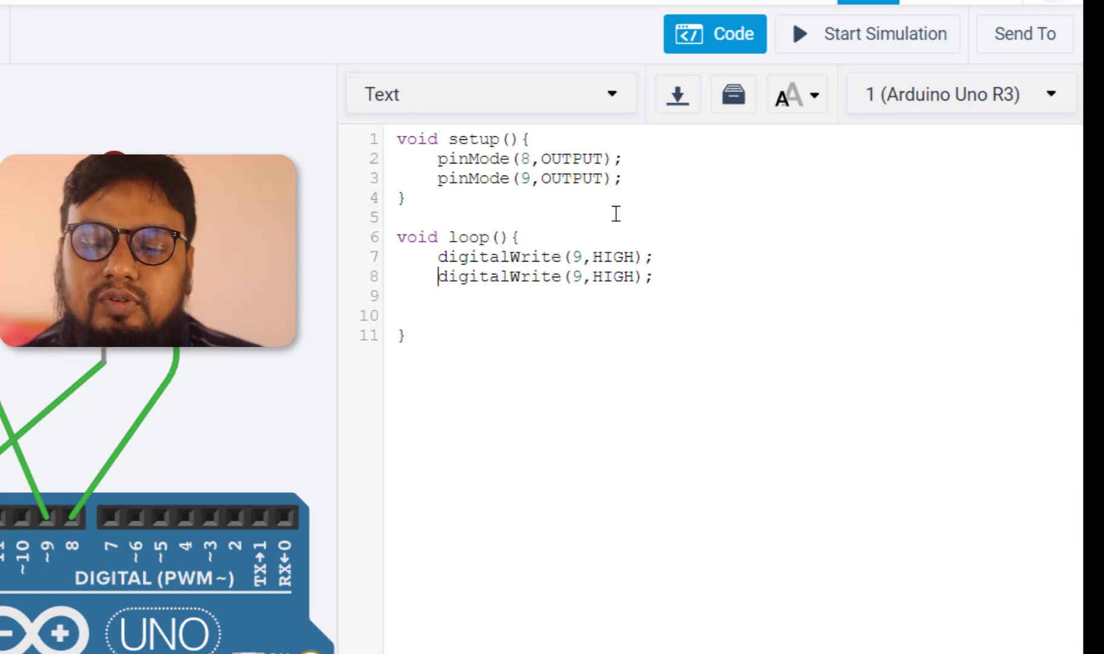
pyautogui.press('Left')
pyautogui.press('Left')
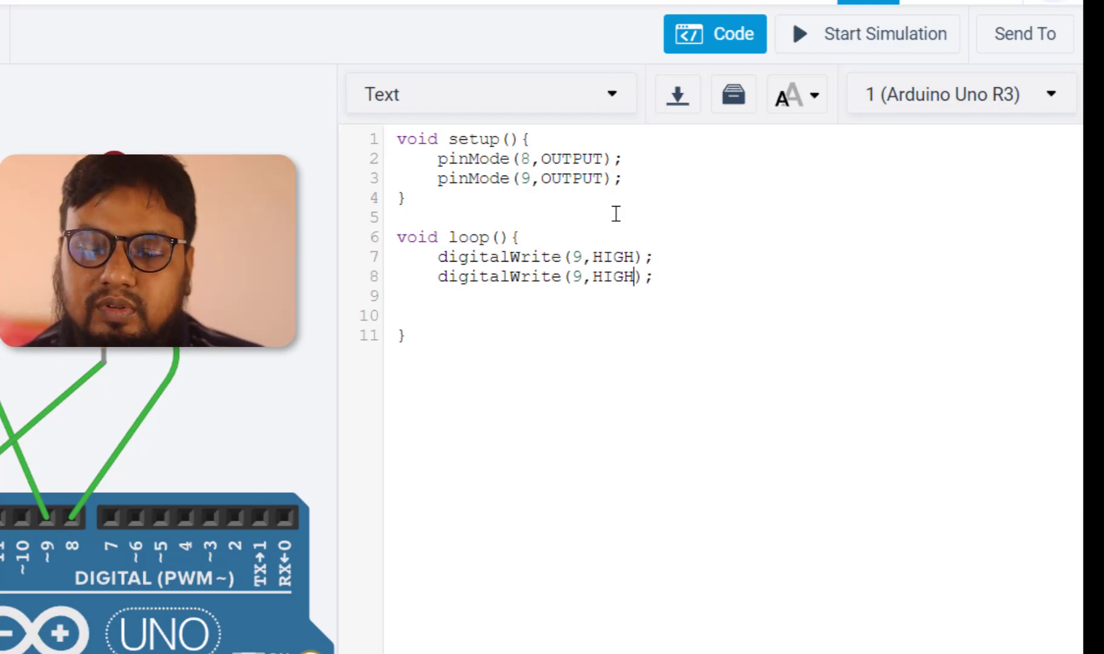
pyautogui.press('BackSpace')
pyautogui.press('BackSpace')
pyautogui.press('BackSpace')
pyautogui.press('BackSpace')
pyautogui.write('LOW')
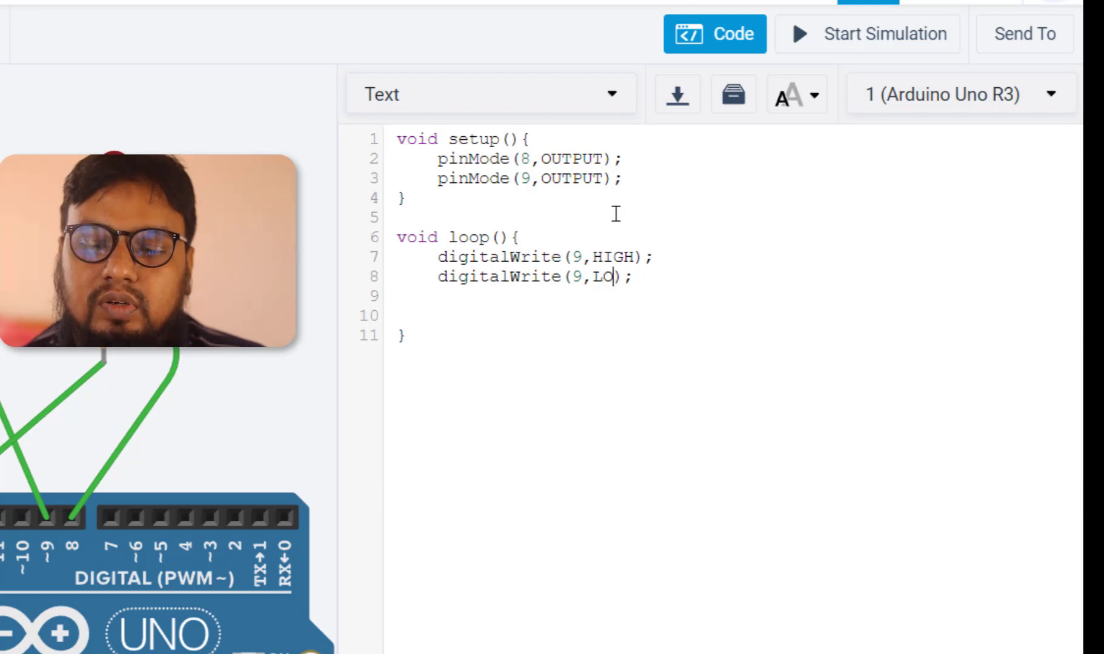
# Add delay(500); after a blank line below the two digitalWrite lines
pyautogui.press('End')
pyautogui.press('Return')
pyautogui.press('Return')
pyautogui.write('delay()')
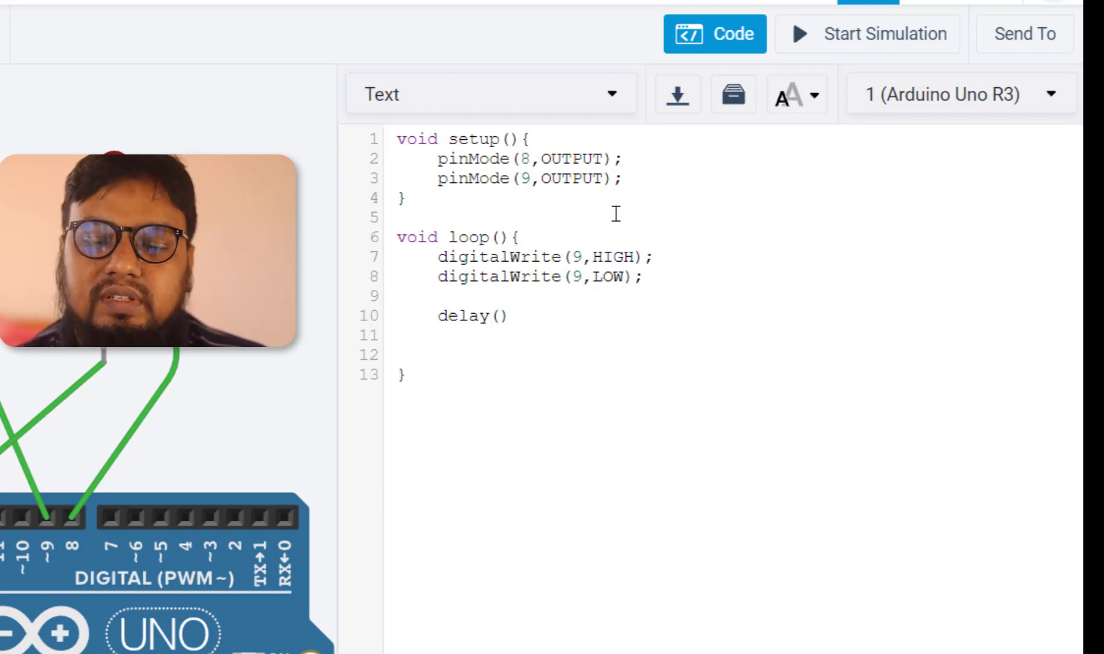
pyautogui.write('500')
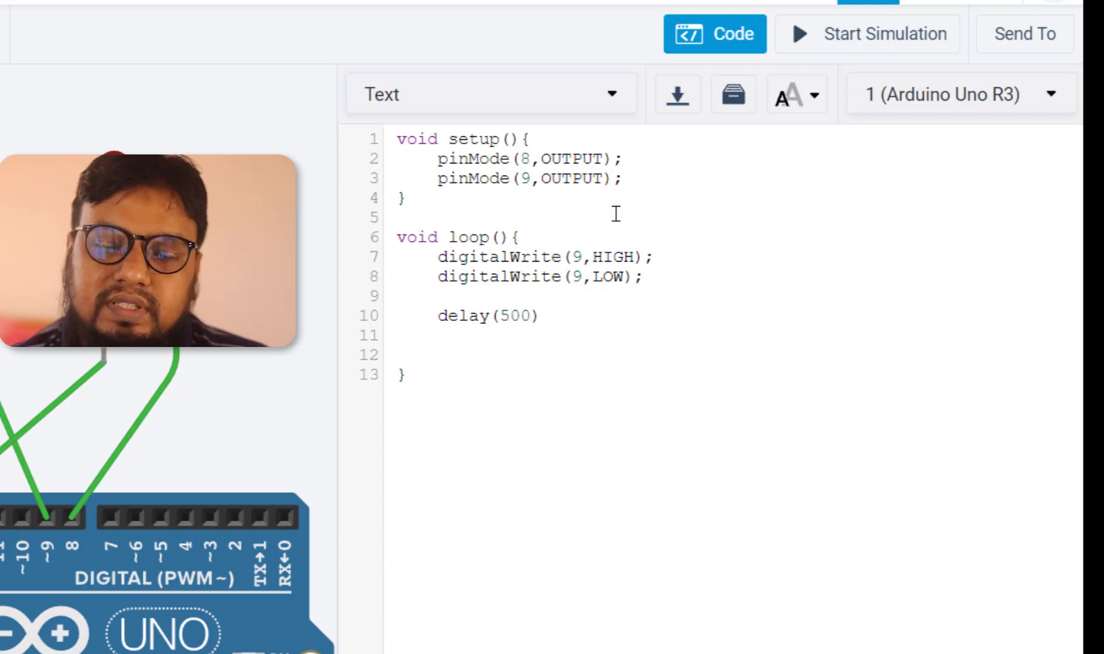
pyautogui.doubleClick(460, 315)
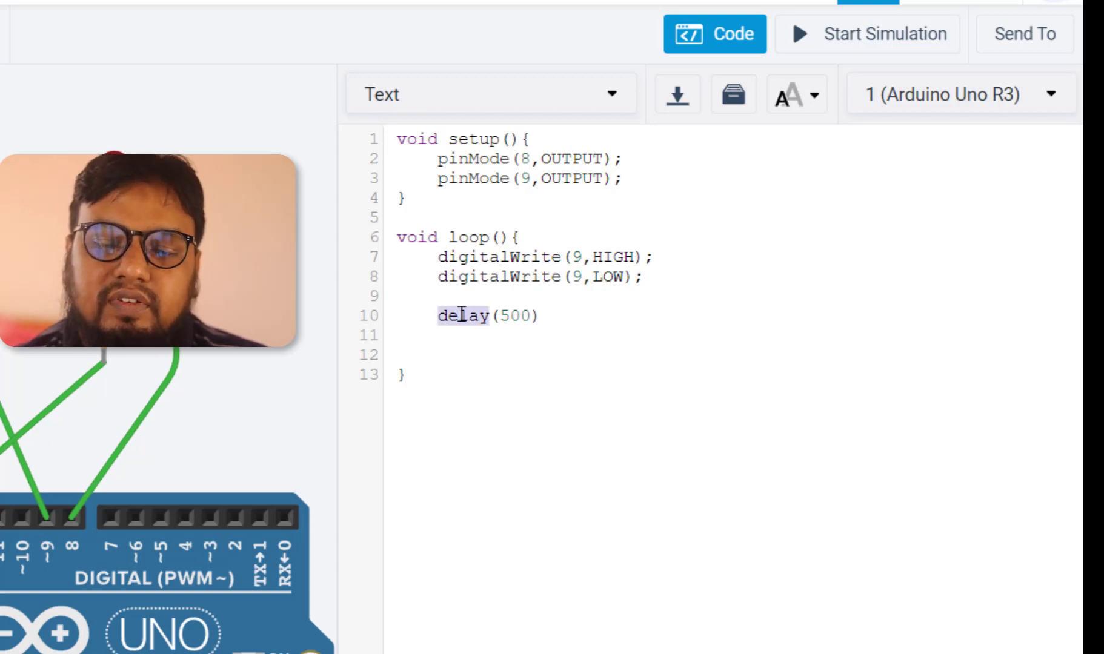
pyautogui.doubleClick(516, 314)
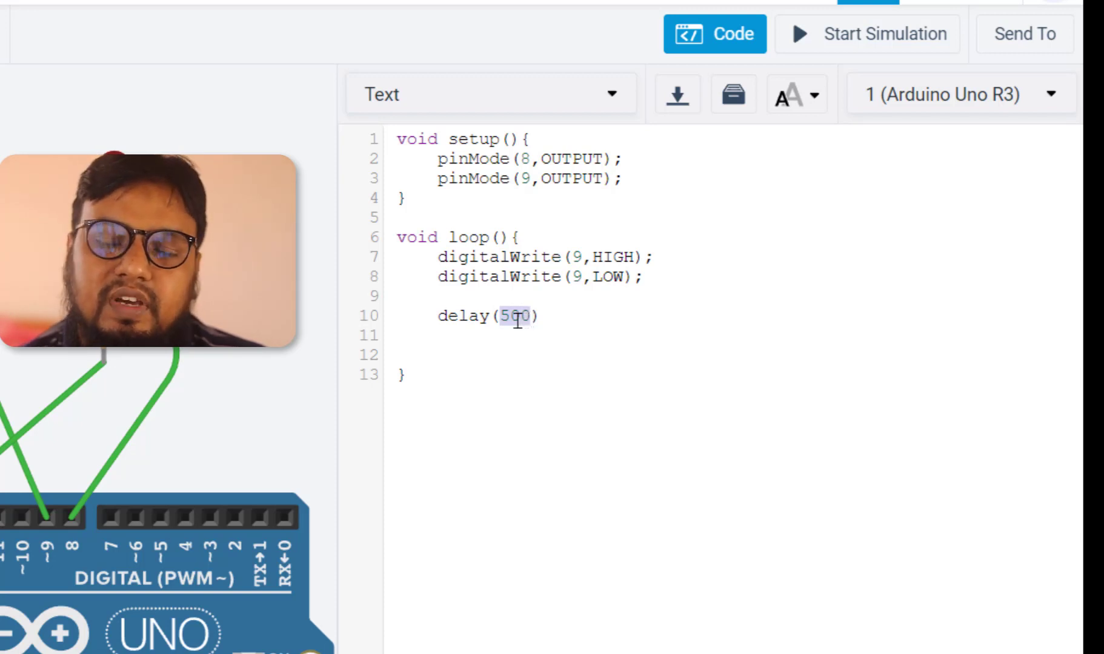
pyautogui.click(563, 317)
pyautogui.write(';')
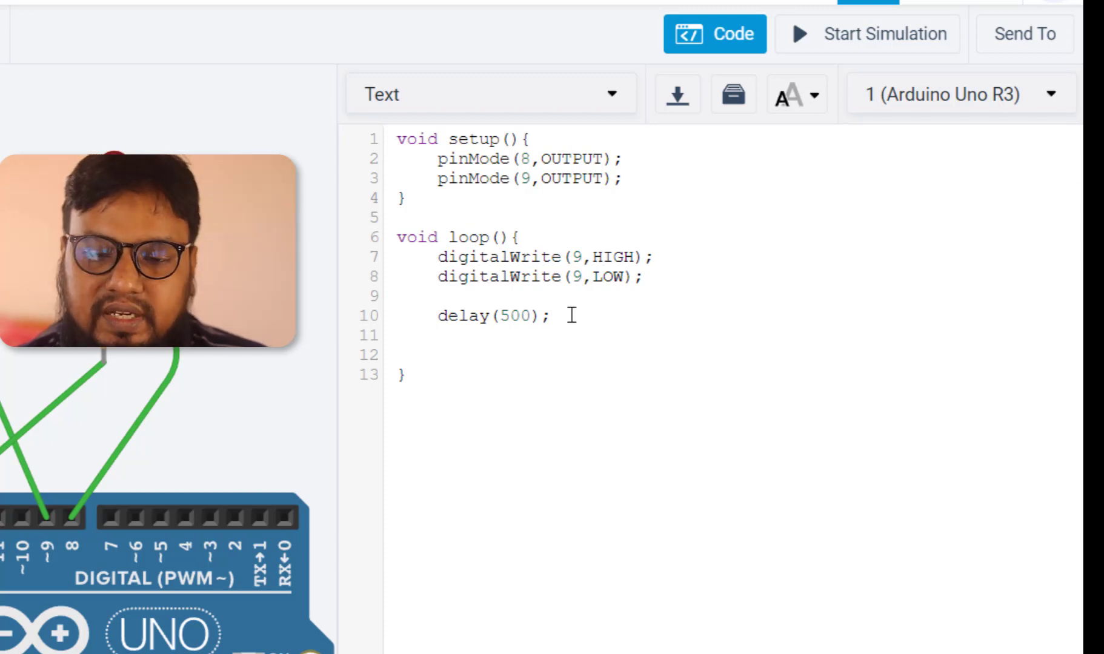
# Copy the two digitalWrite lines and paste them below the delay line
pyautogui.press('Return')
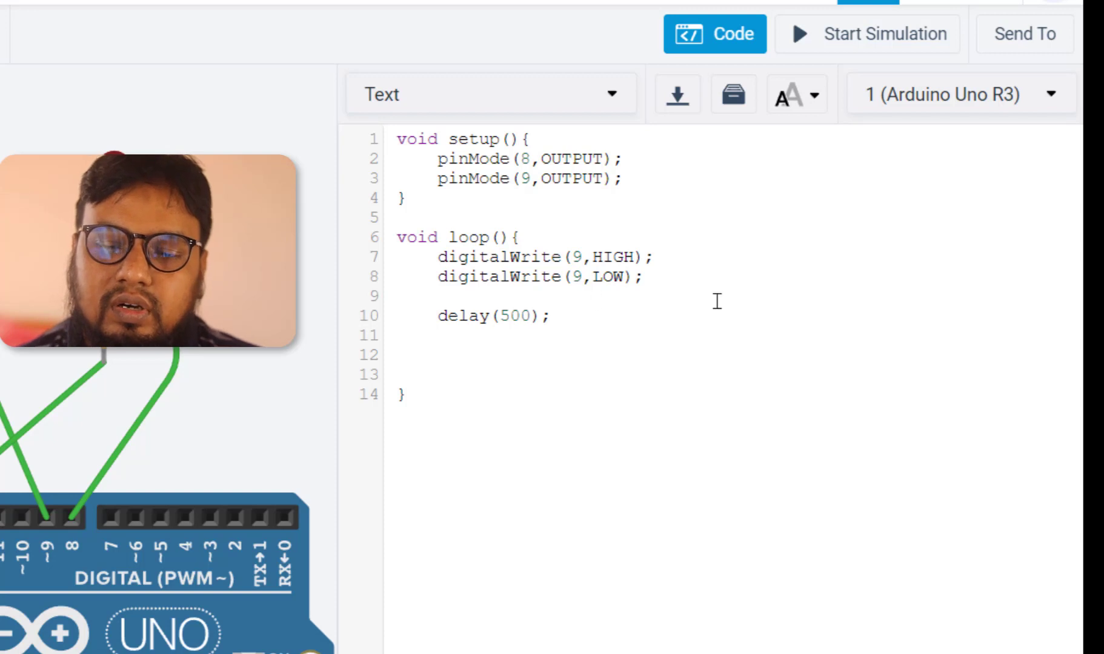
pyautogui.moveTo(643, 277); pyautogui.dragTo(315, 256)
pyautogui.hotkey('ctrl', 'c')
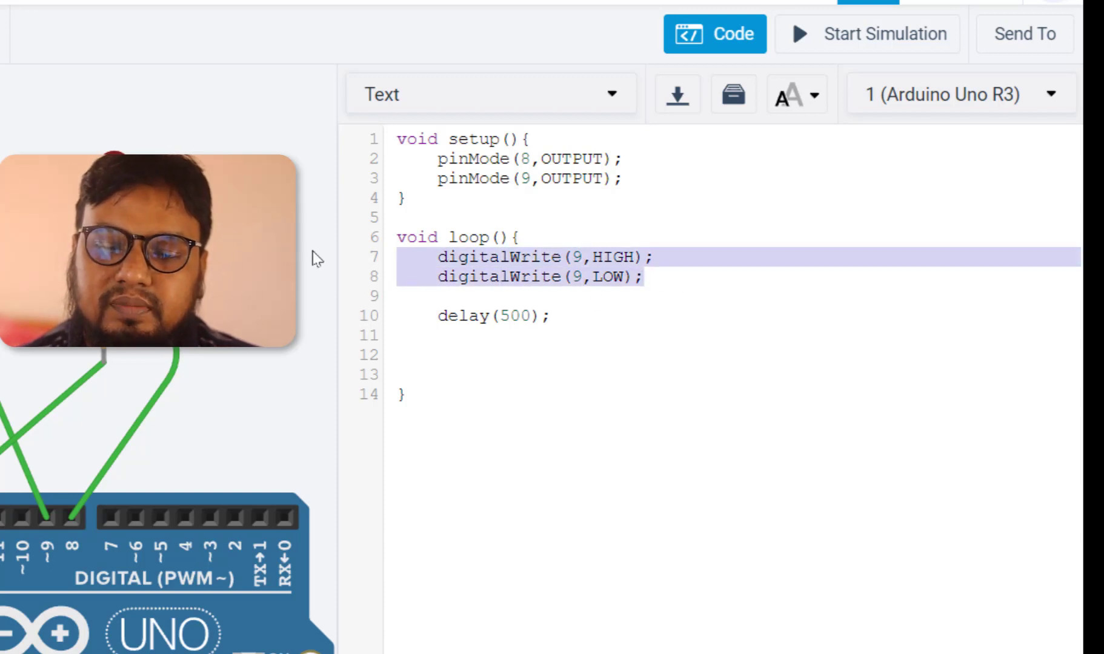
pyautogui.click(456, 351)
pyautogui.hotkey('ctrl', 'v')
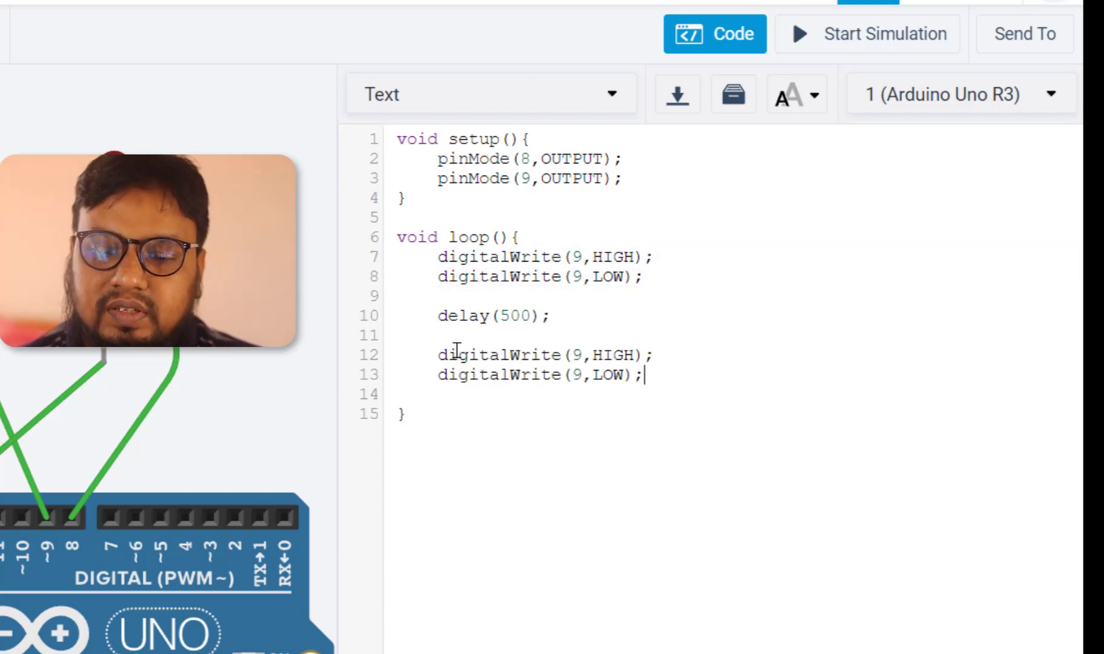
# Swap the pasted lines' states so the first writes LOW and the second writes HIGH
pyautogui.doubleClick(616, 355)
pyautogui.write('LOW')
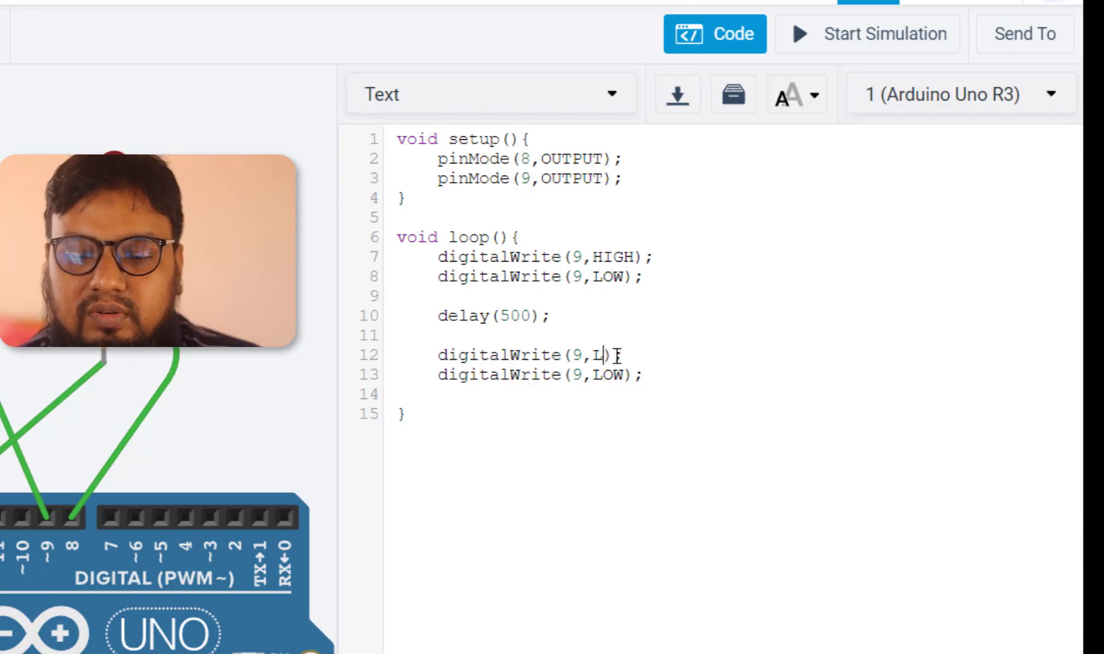
pyautogui.press('Down')
pyautogui.press('BackSpace')
pyautogui.press('BackSpace')
pyautogui.press('BackSpace')
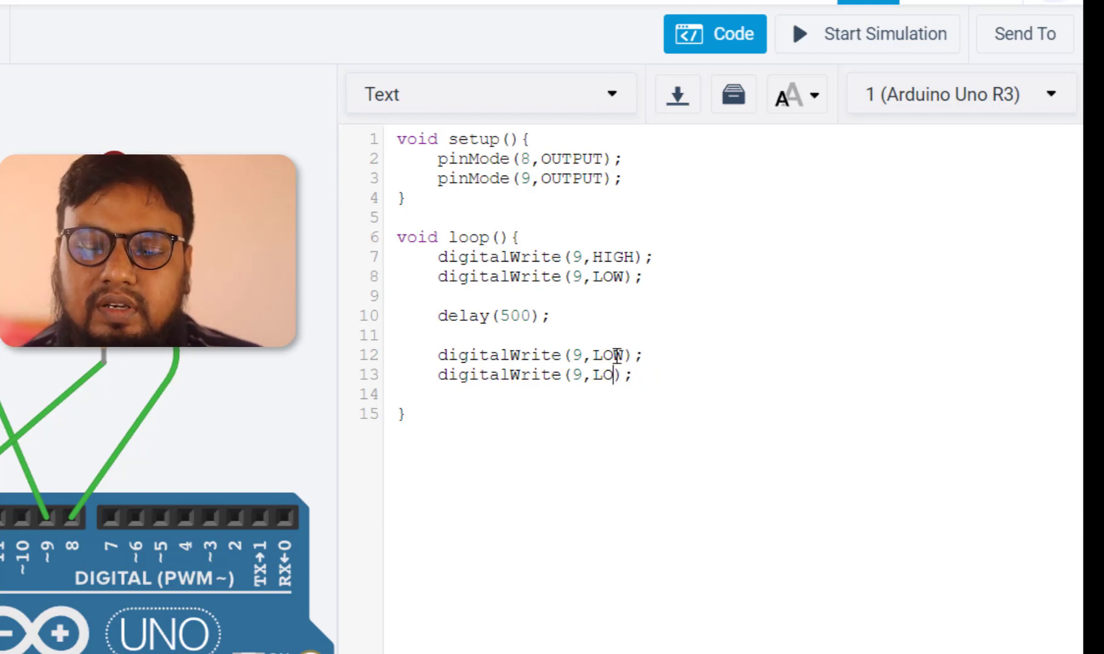
pyautogui.write('HIGH')
# Copy the delay(500); line and paste it below the second pair of digitalWrite lines
pyautogui.moveTo(596, 303); pyautogui.dragTo(297, 330)
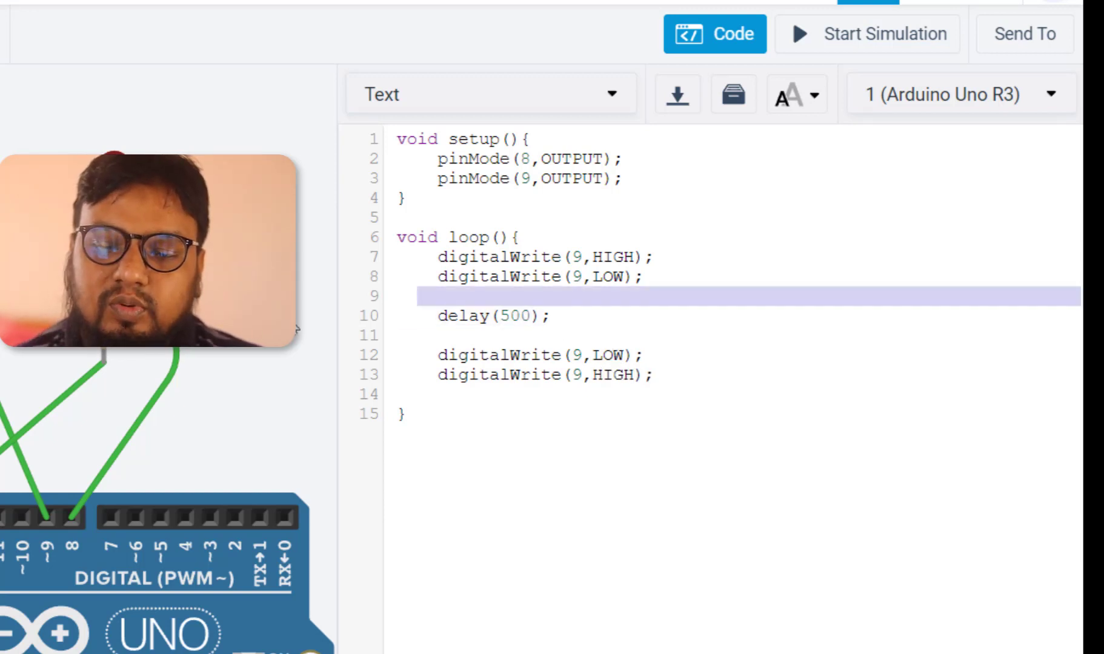
pyautogui.moveTo(618, 323); pyautogui.dragTo(409, 324)
pyautogui.hotkey('ctrl', 'c')
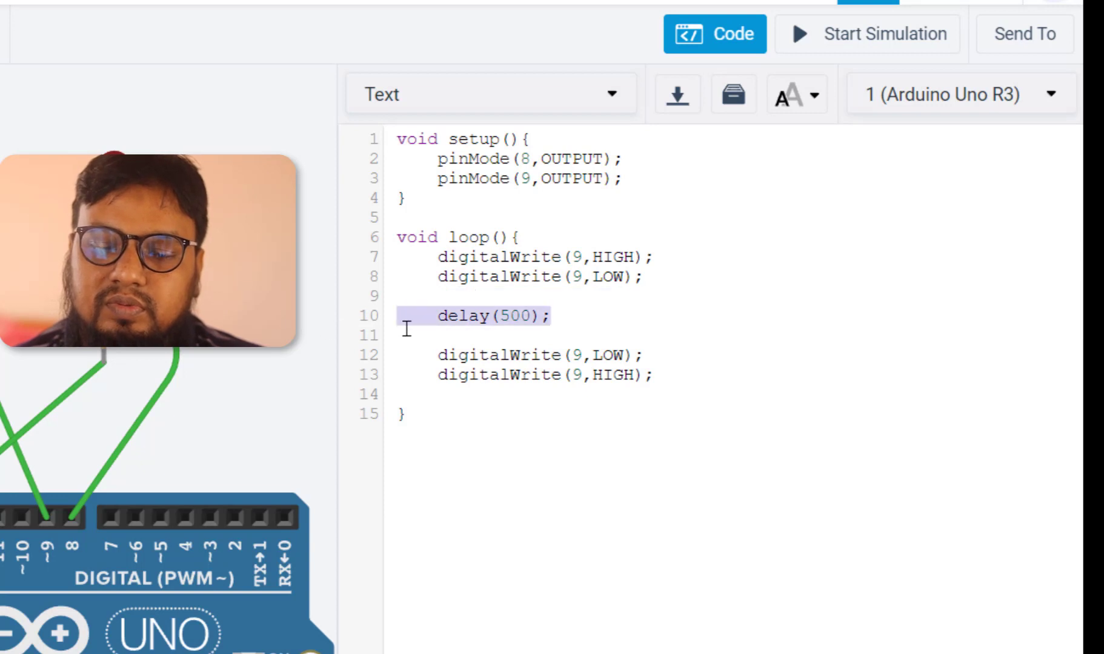
pyautogui.click(468, 397)
pyautogui.hotkey('ctrl', 'v')
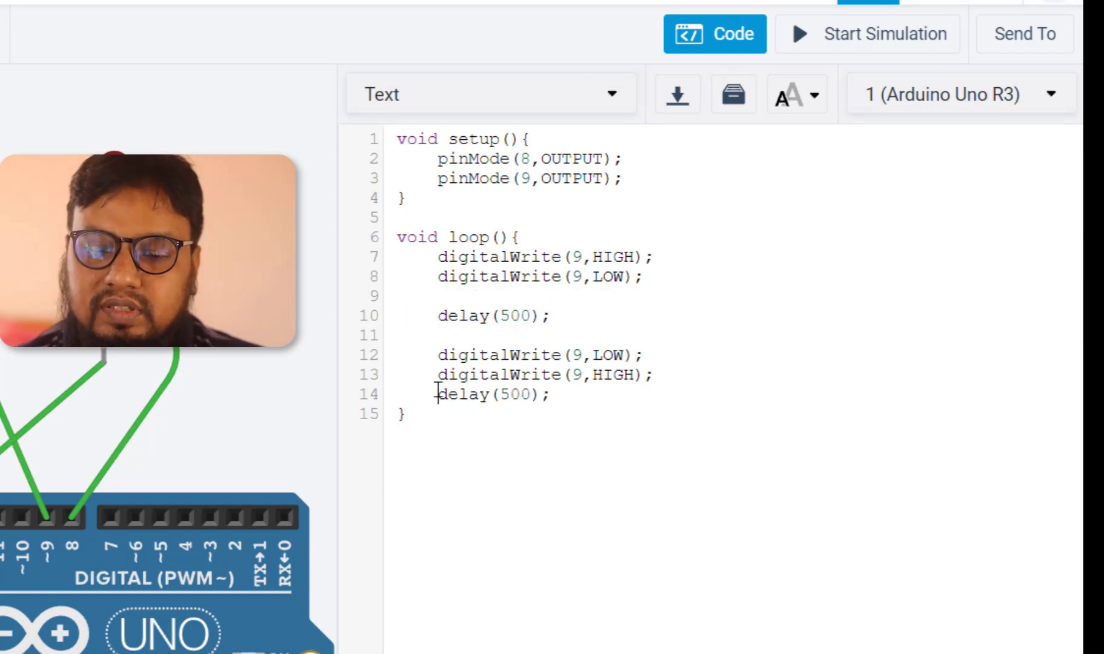
pyautogui.click(591, 401)
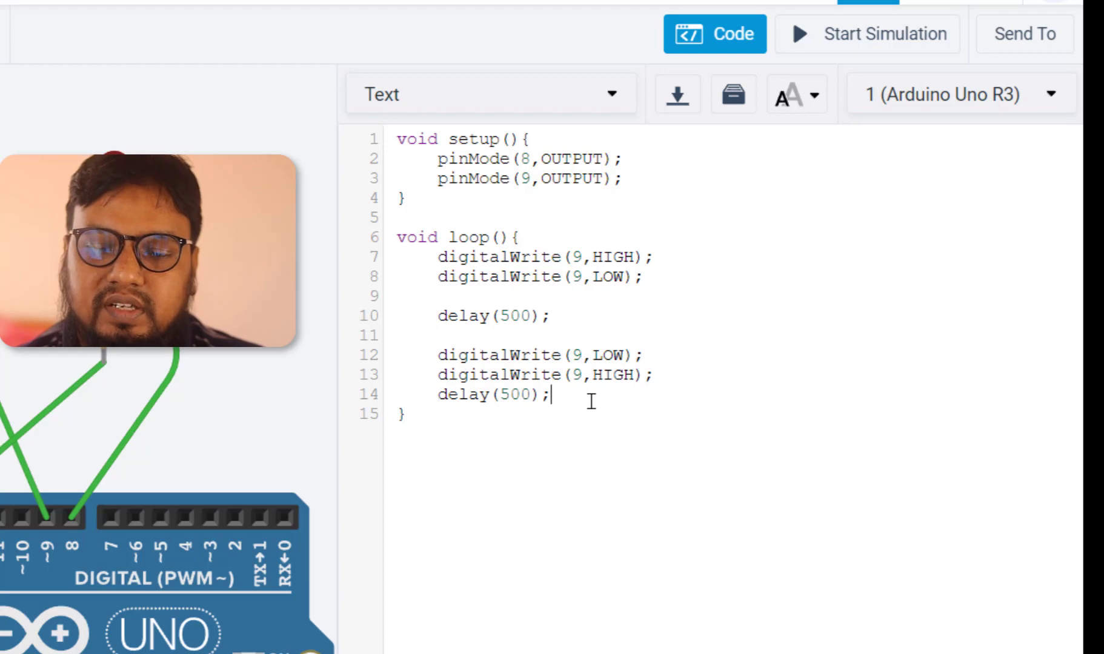
# Start the simulation to run the alternating LED sketch on the Arduino Uno
pyautogui.moveTo(429, 426); pyautogui.dragTo(300, 133)
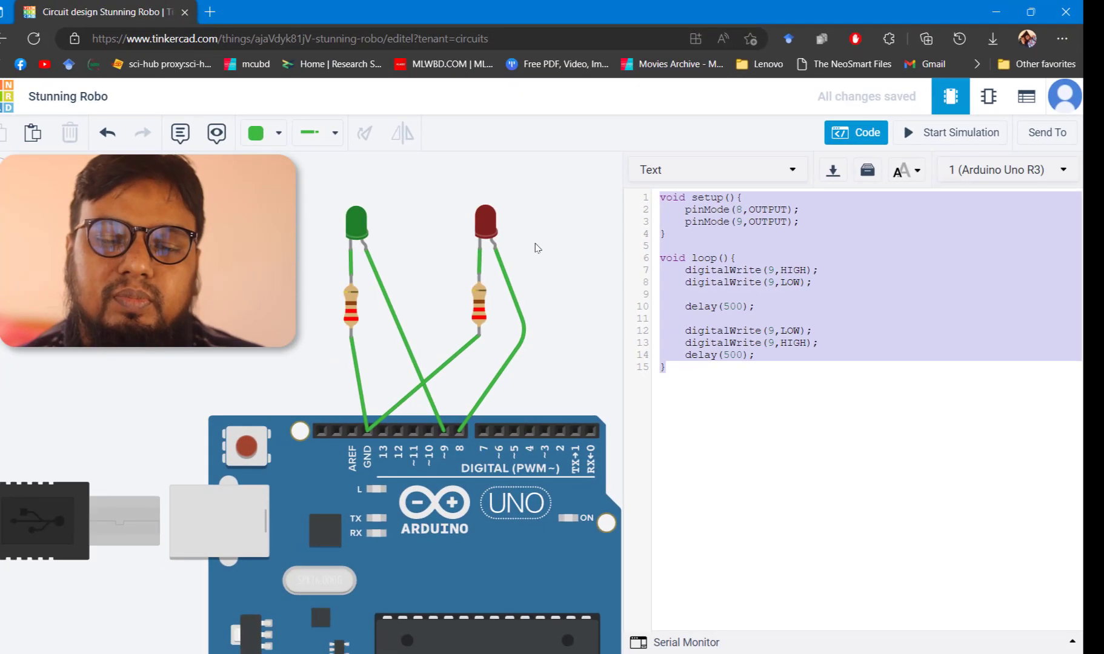
pyautogui.click(195, 216)
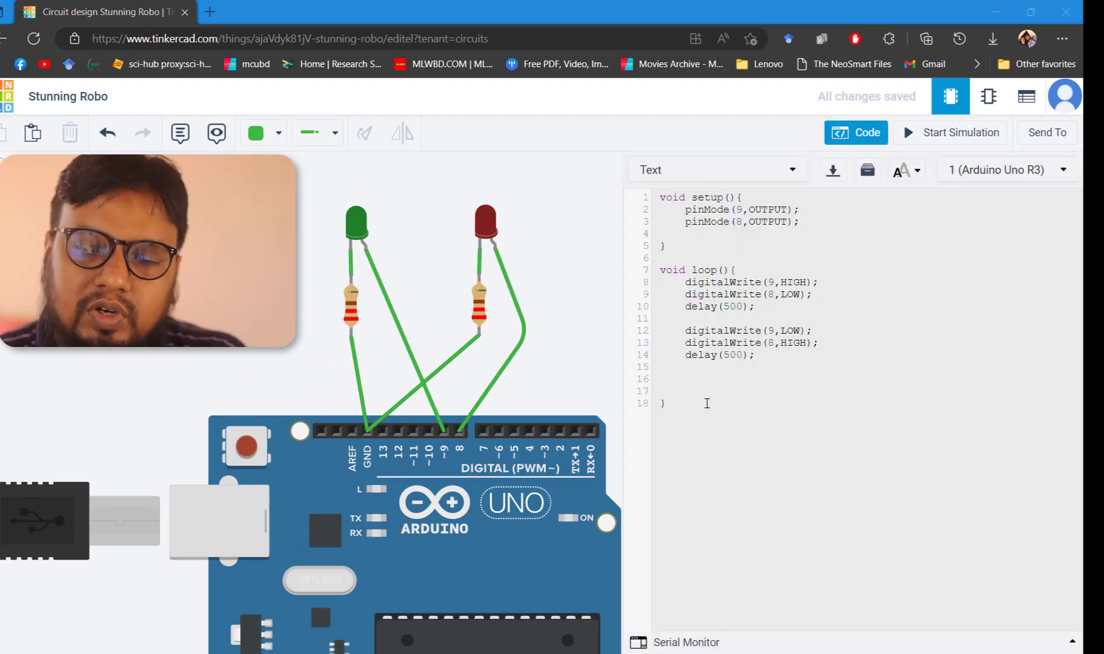
pyautogui.moveTo(724, 427); pyautogui.dragTo(639, 194)
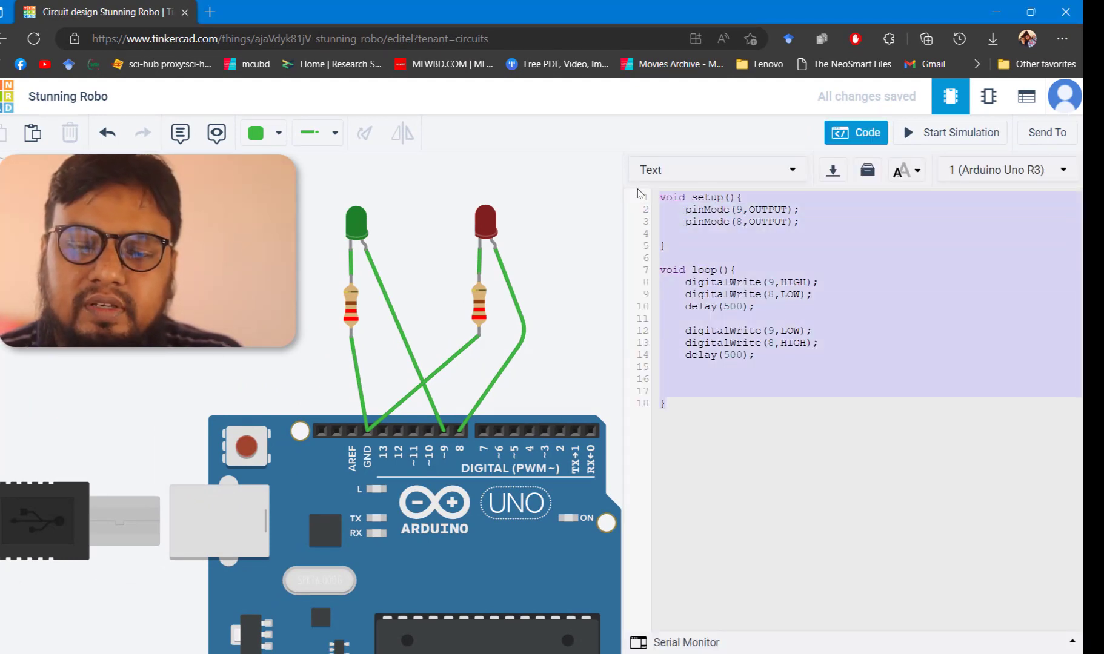
pyautogui.click(783, 449)
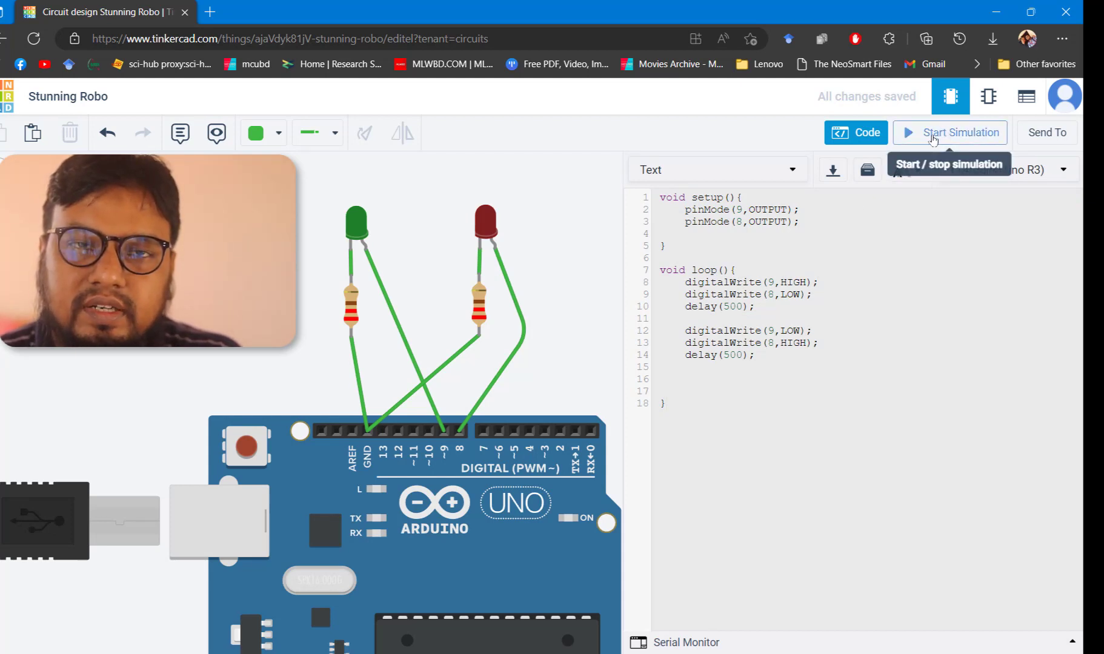
pyautogui.click(936, 137)
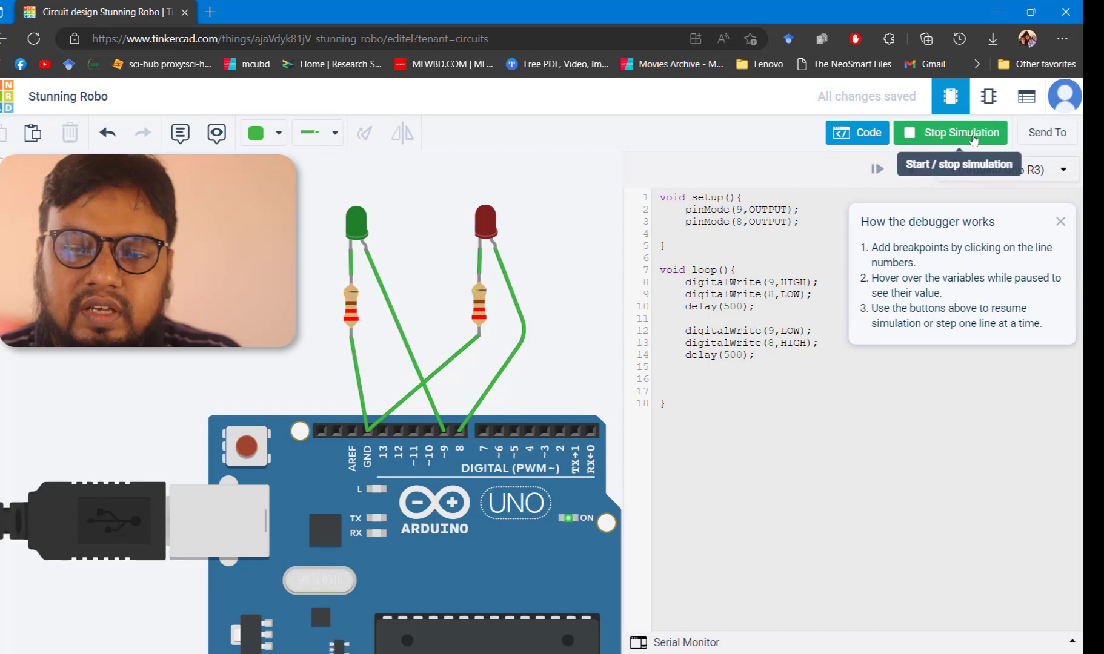